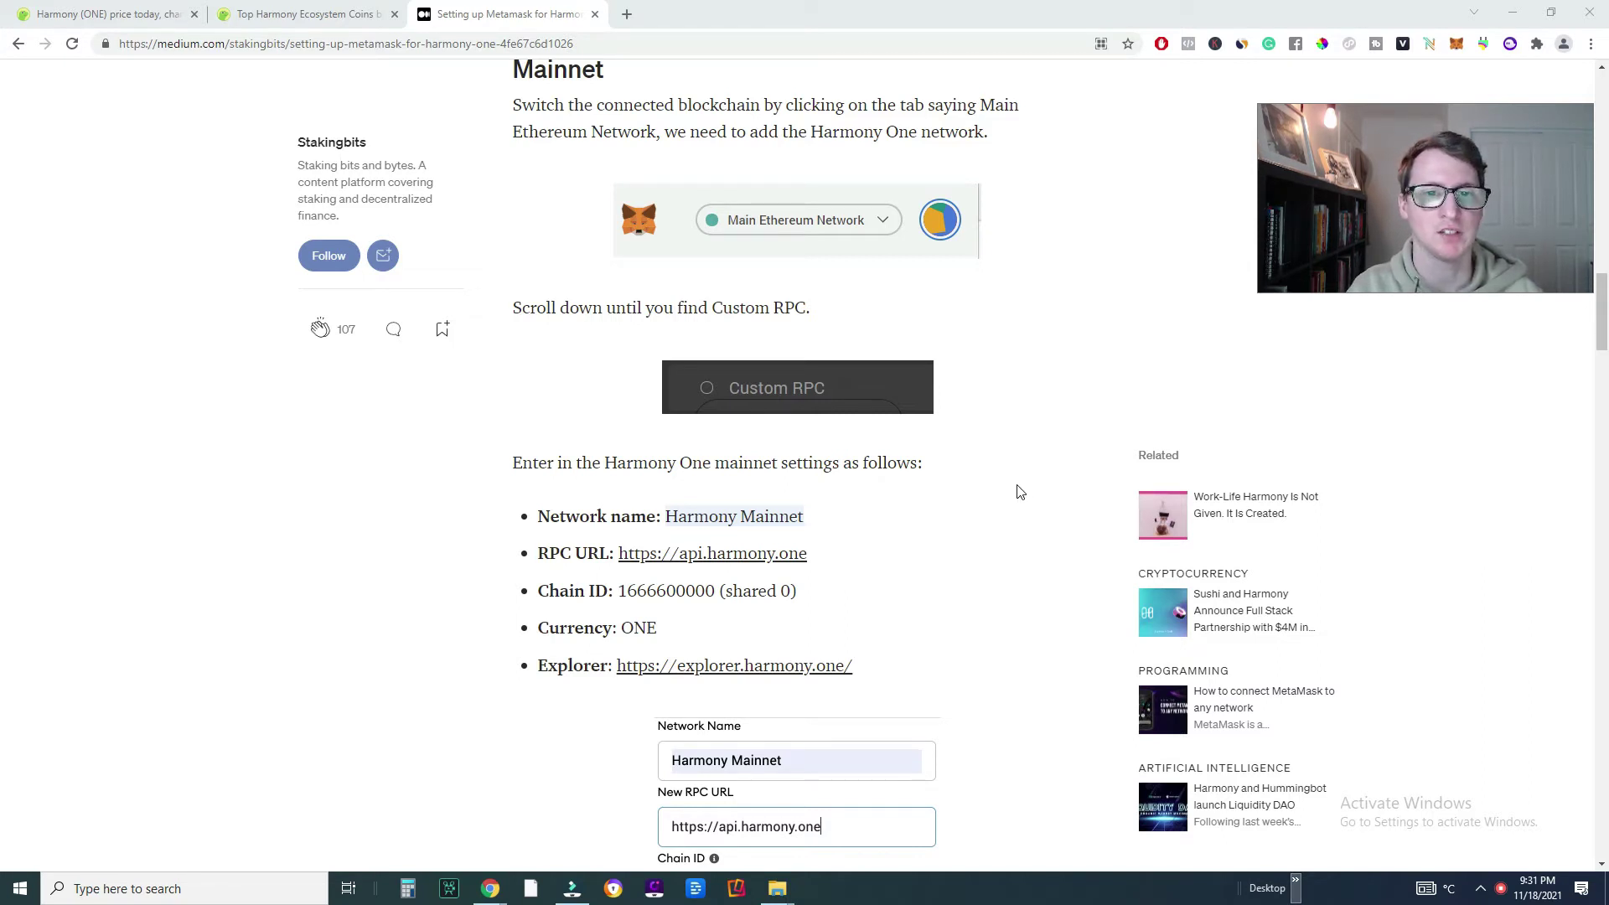
scroll(1018, 564, "down", 1)
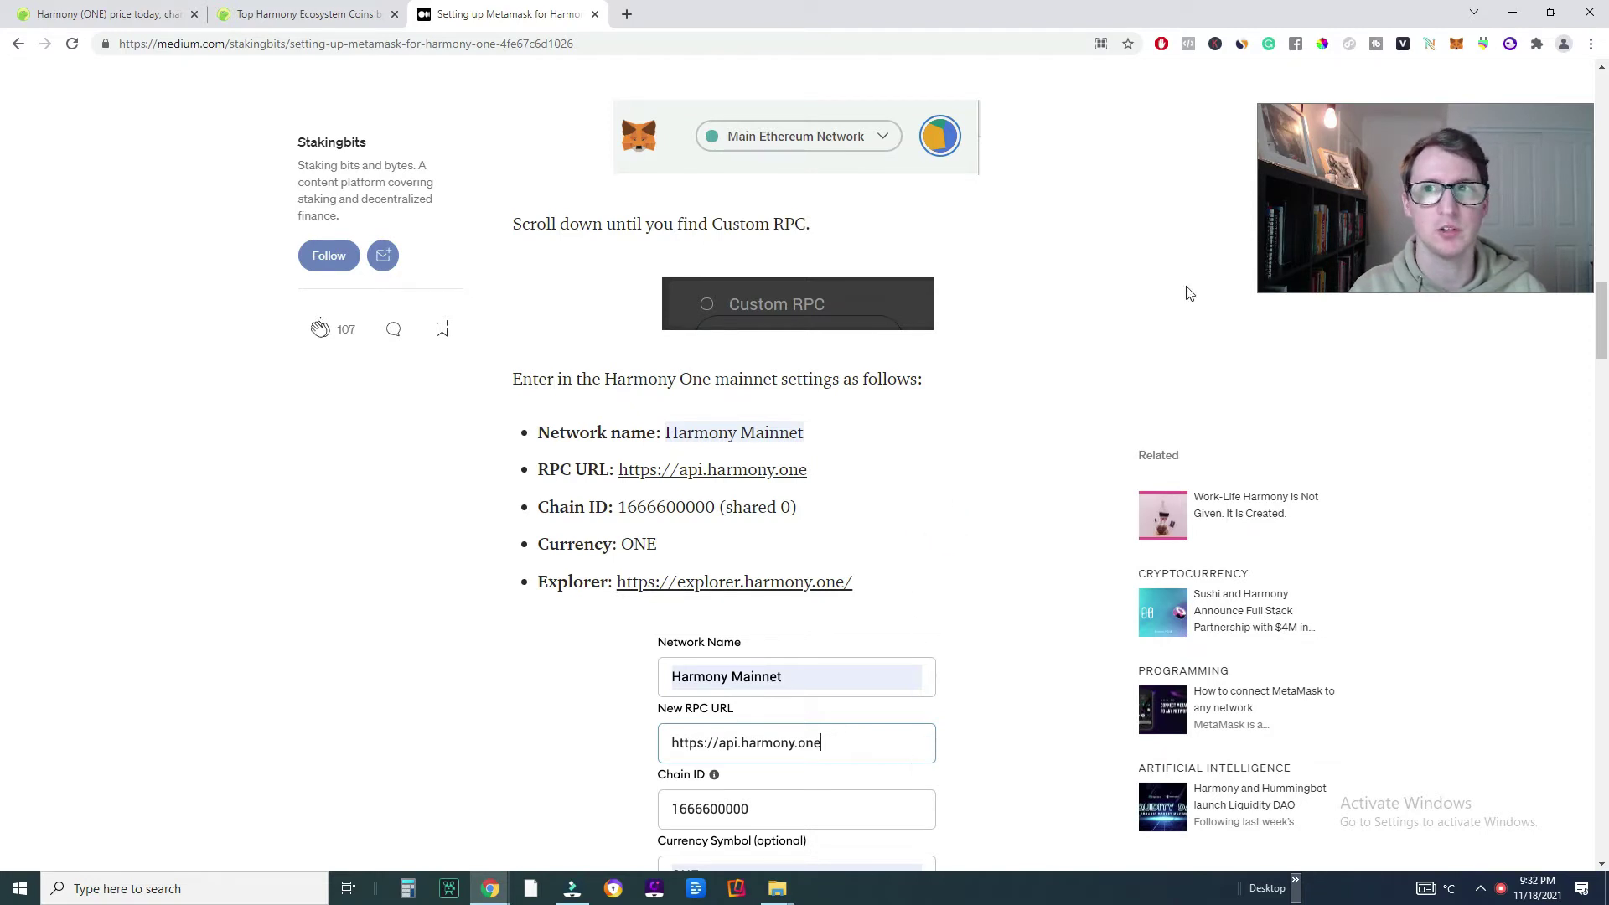
Step: Expand the MetaMask wallet into a full browser tab and show its networks list
left_click_drag(1396, 207, 1389, 407)
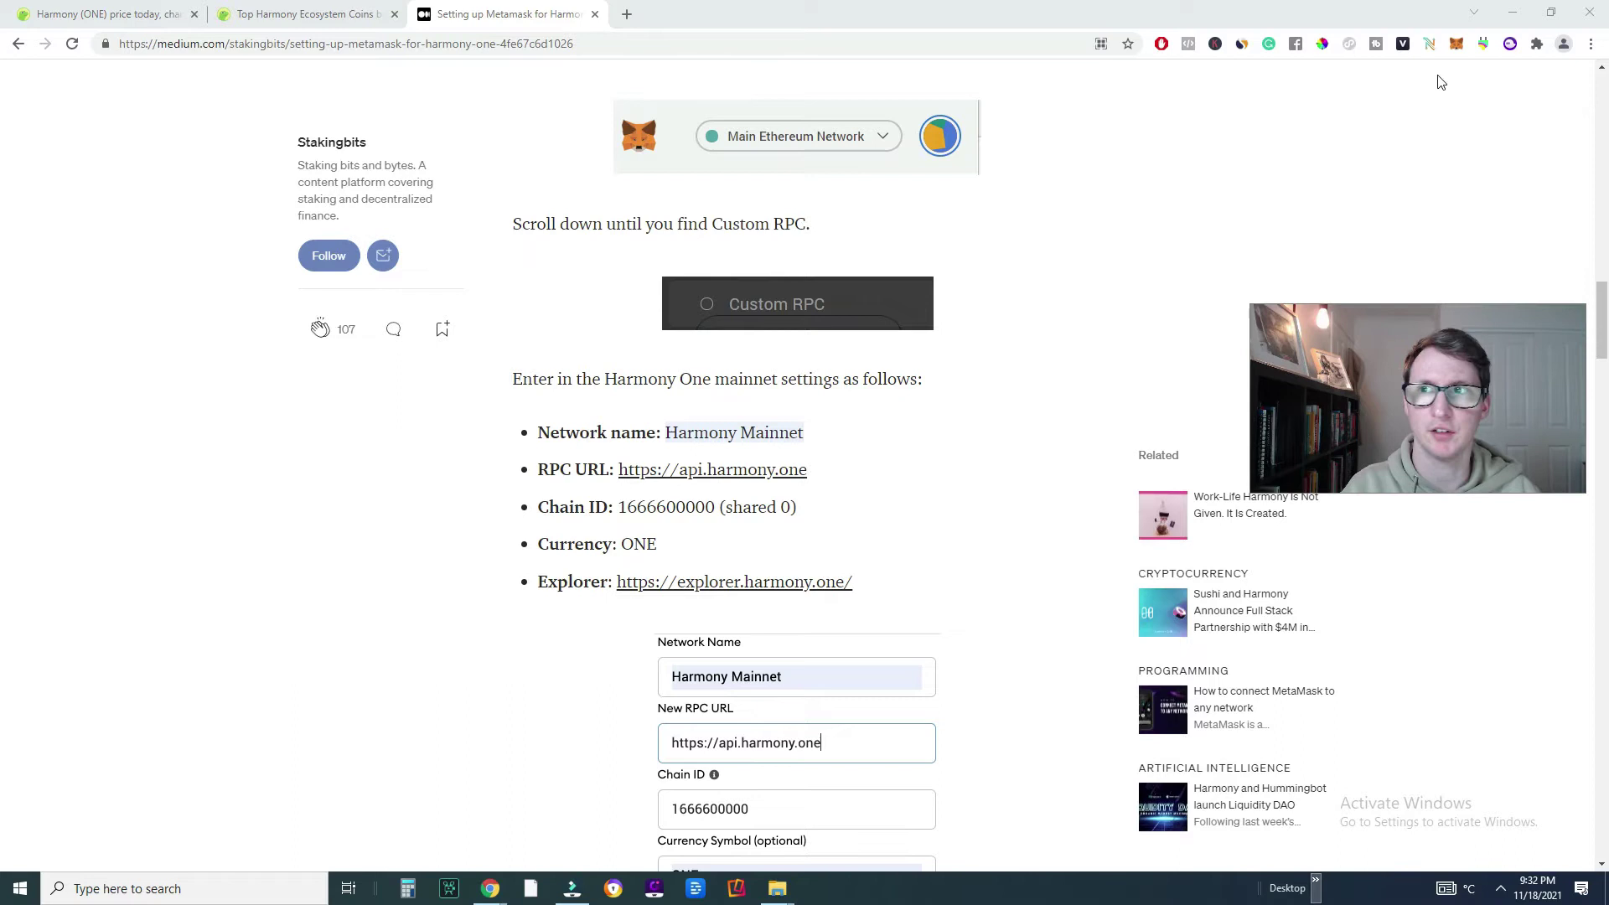
left_click(1455, 43)
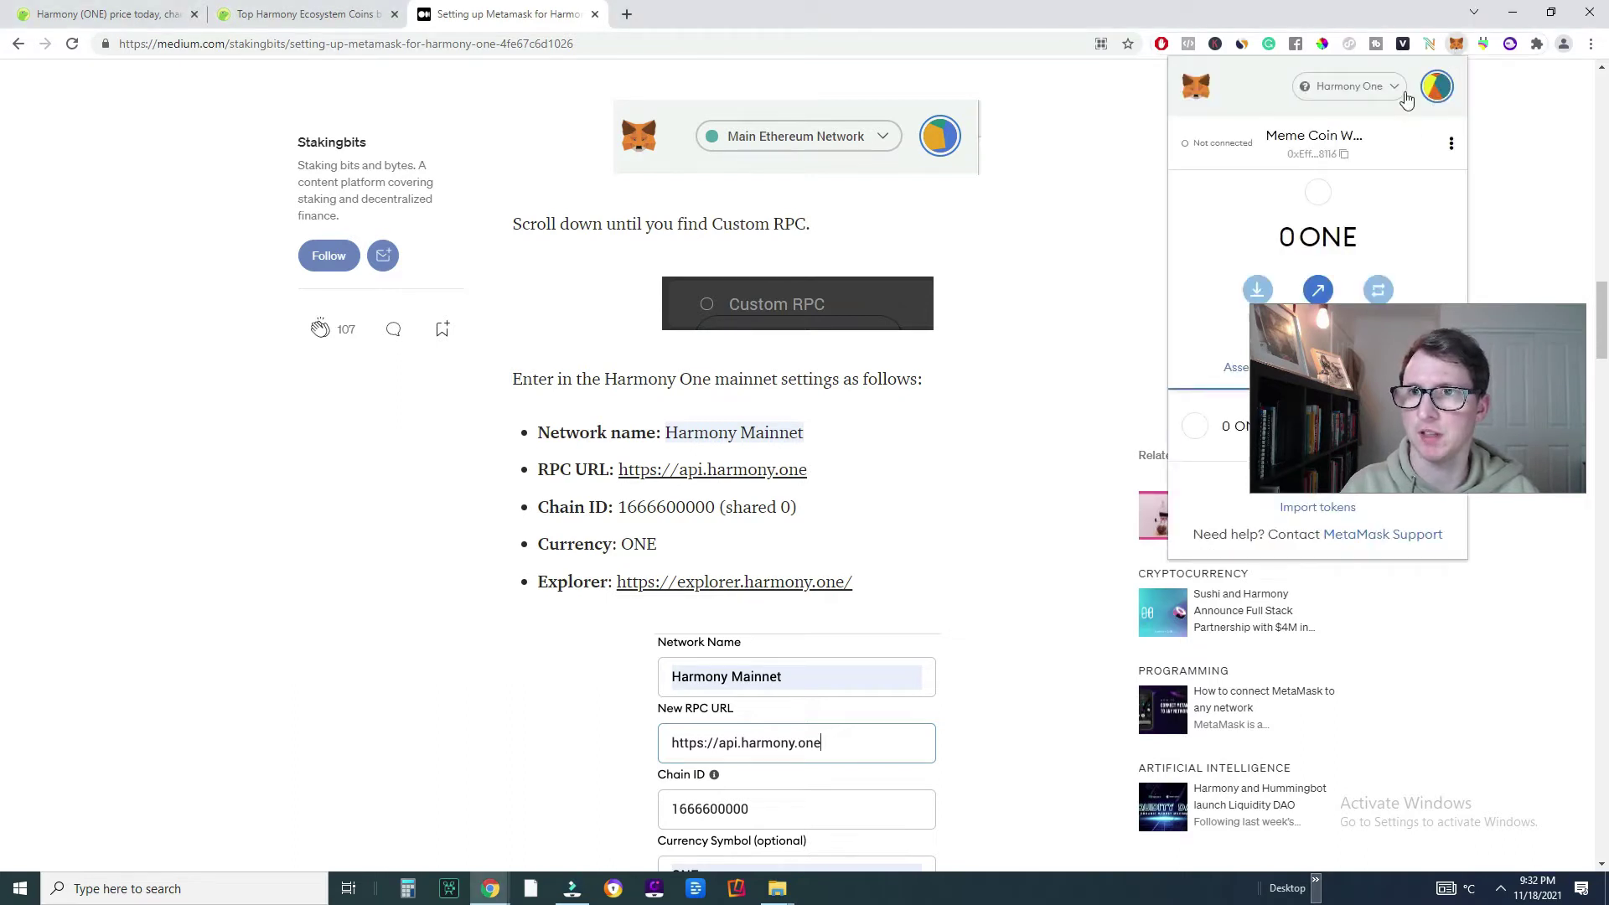
left_click(1452, 143)
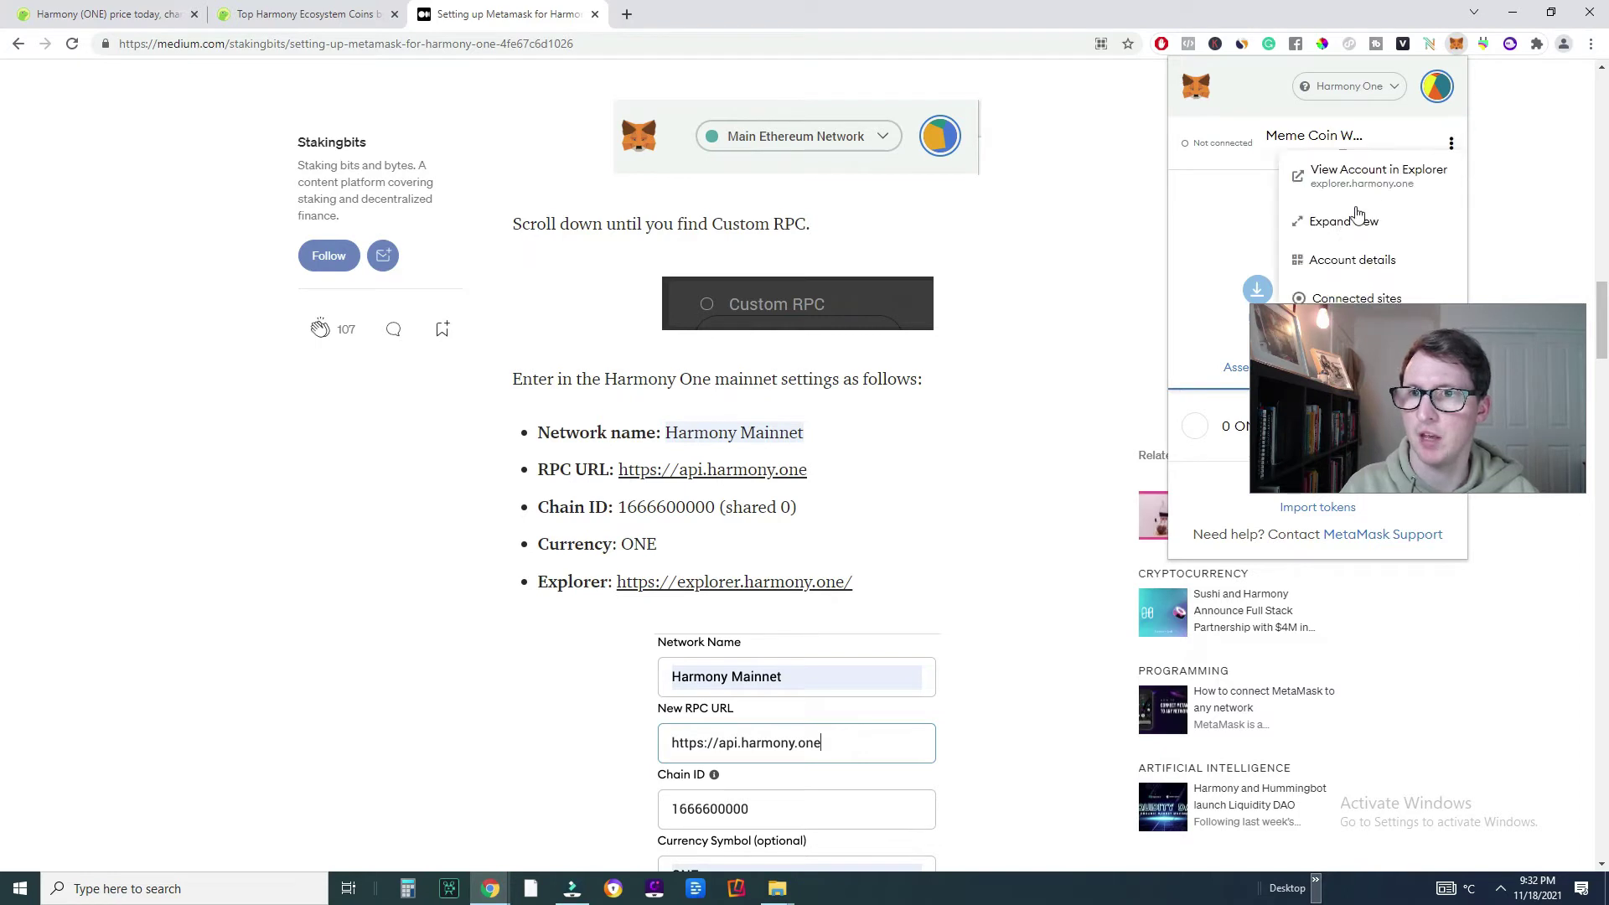
left_click(1343, 223)
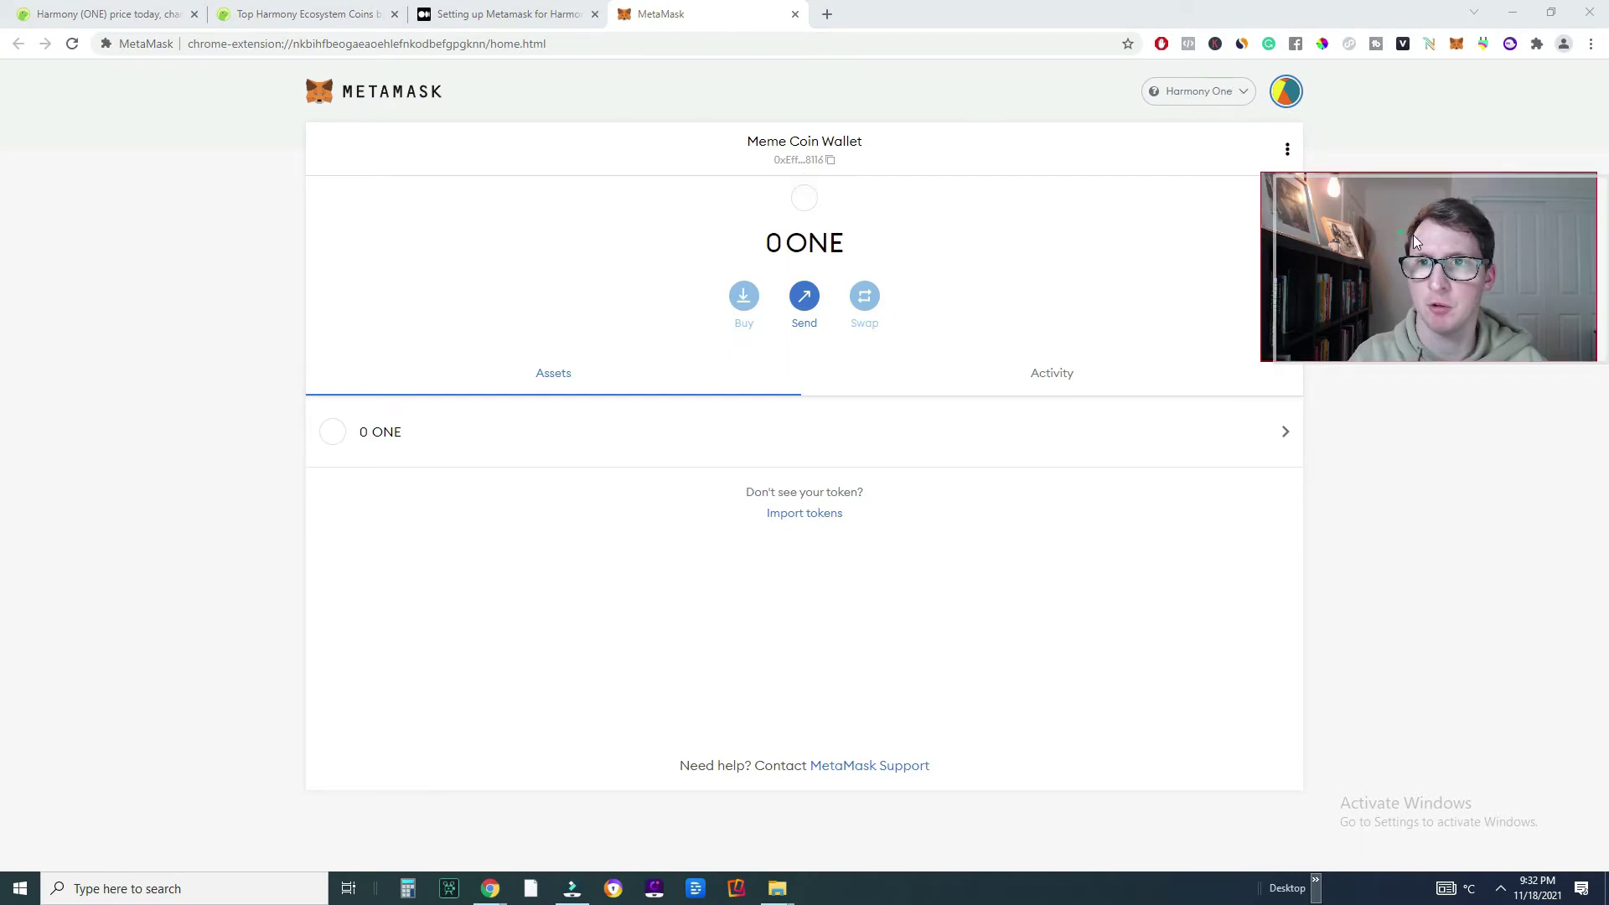
left_click(1234, 95)
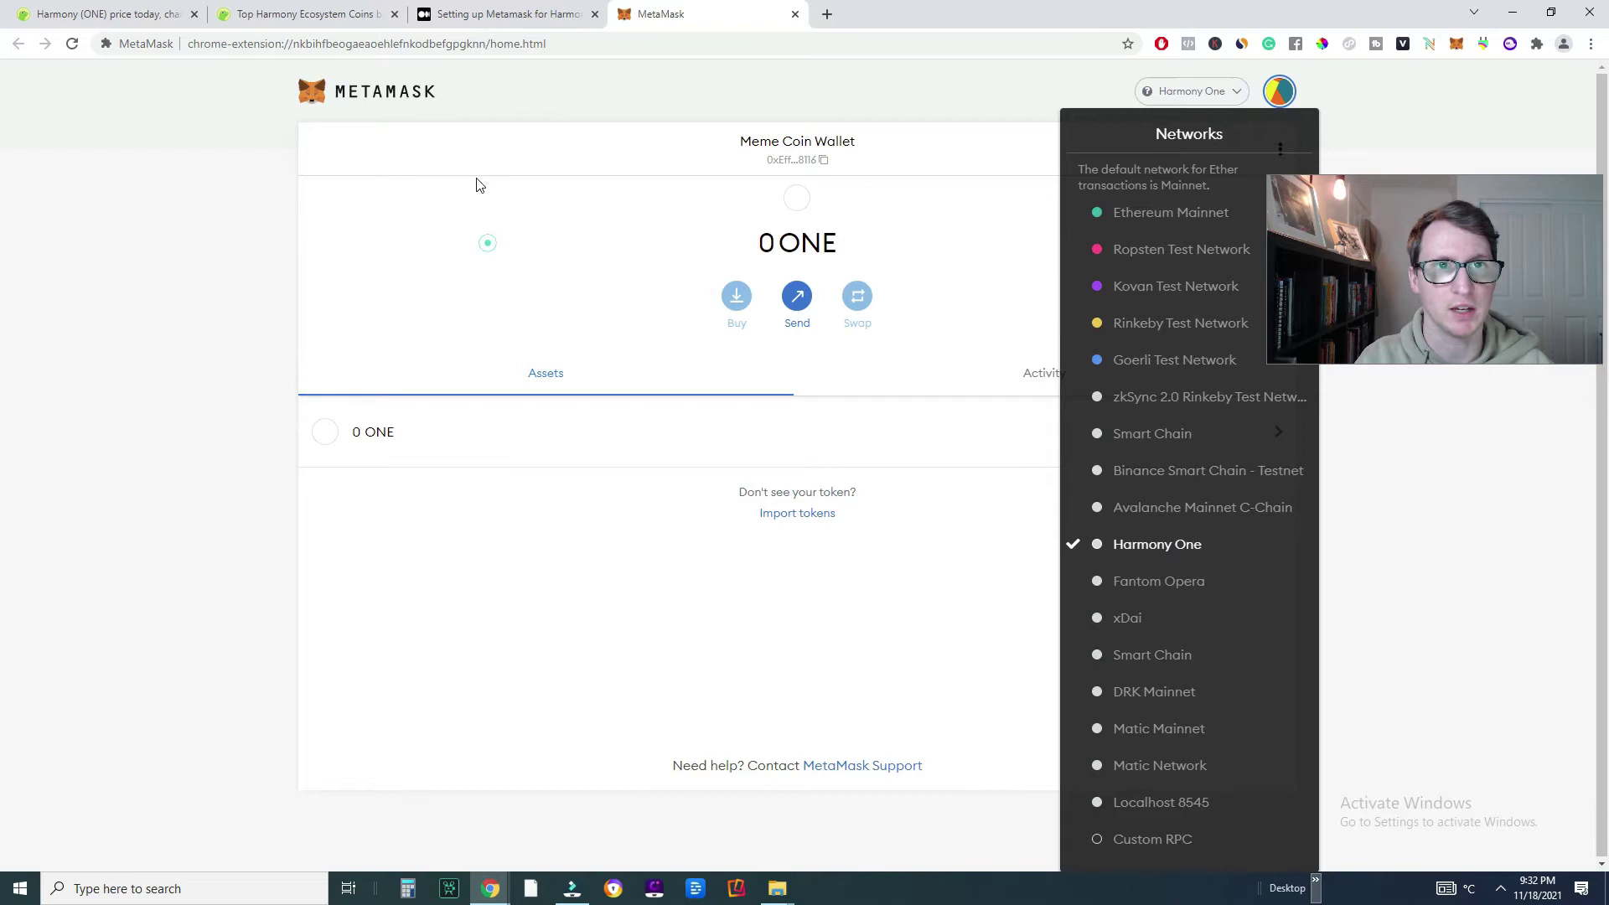
Step: Select the Harmony network settings text, including the network name, in the setup article
left_click(503, 14)
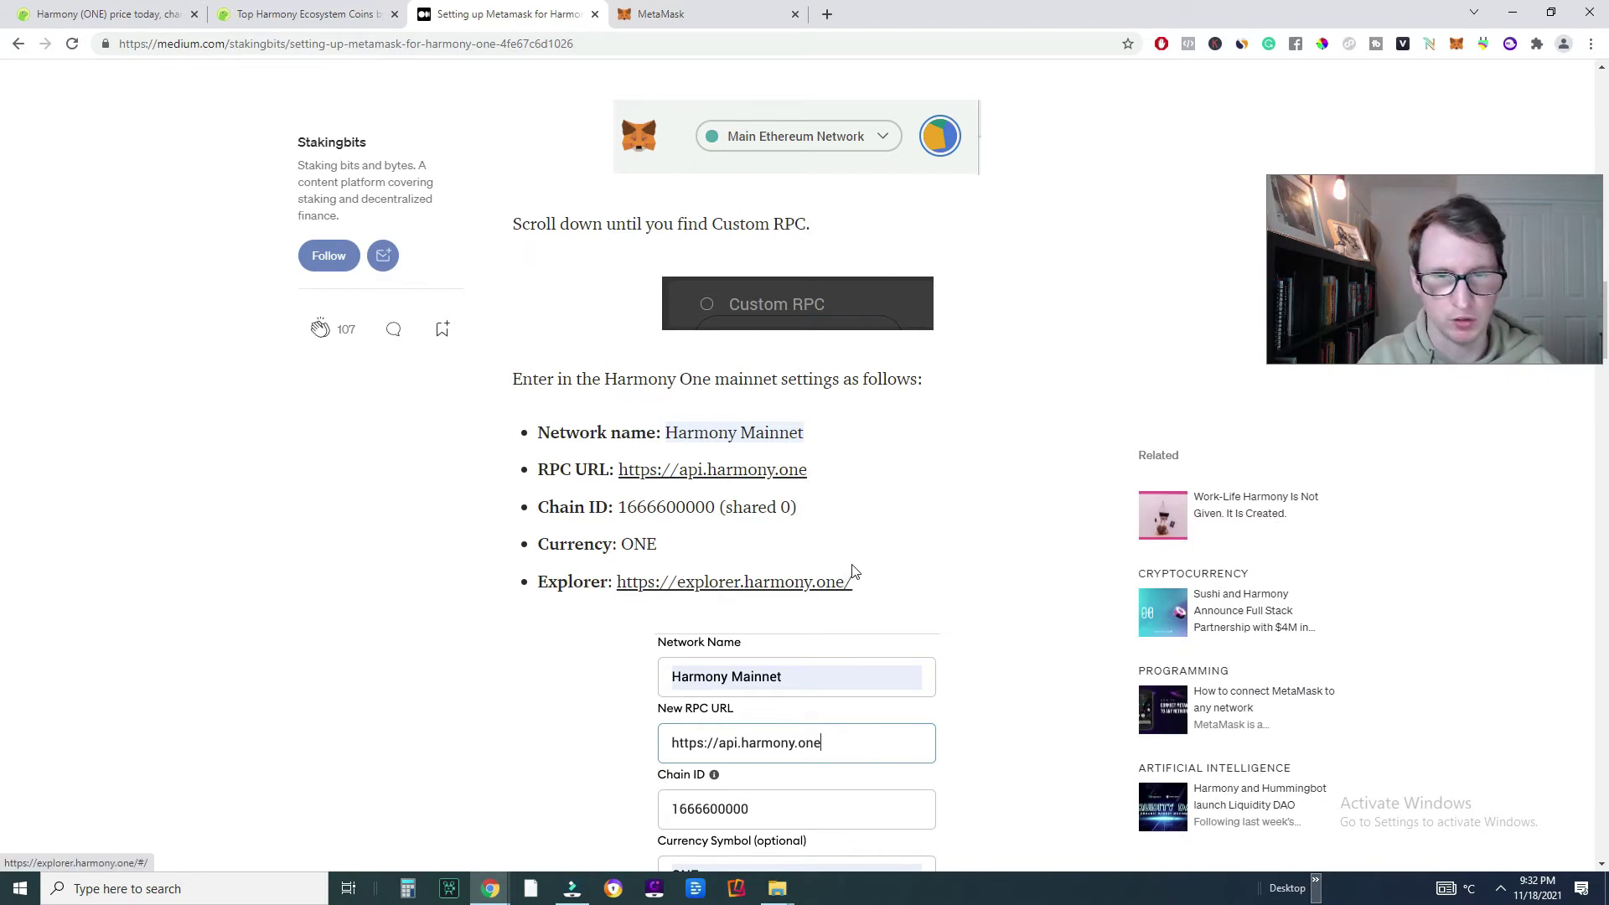
mouse_move(868, 581)
left_mouse_down()
mouse_move(553, 470)
mouse_move(541, 432)
left_mouse_up()
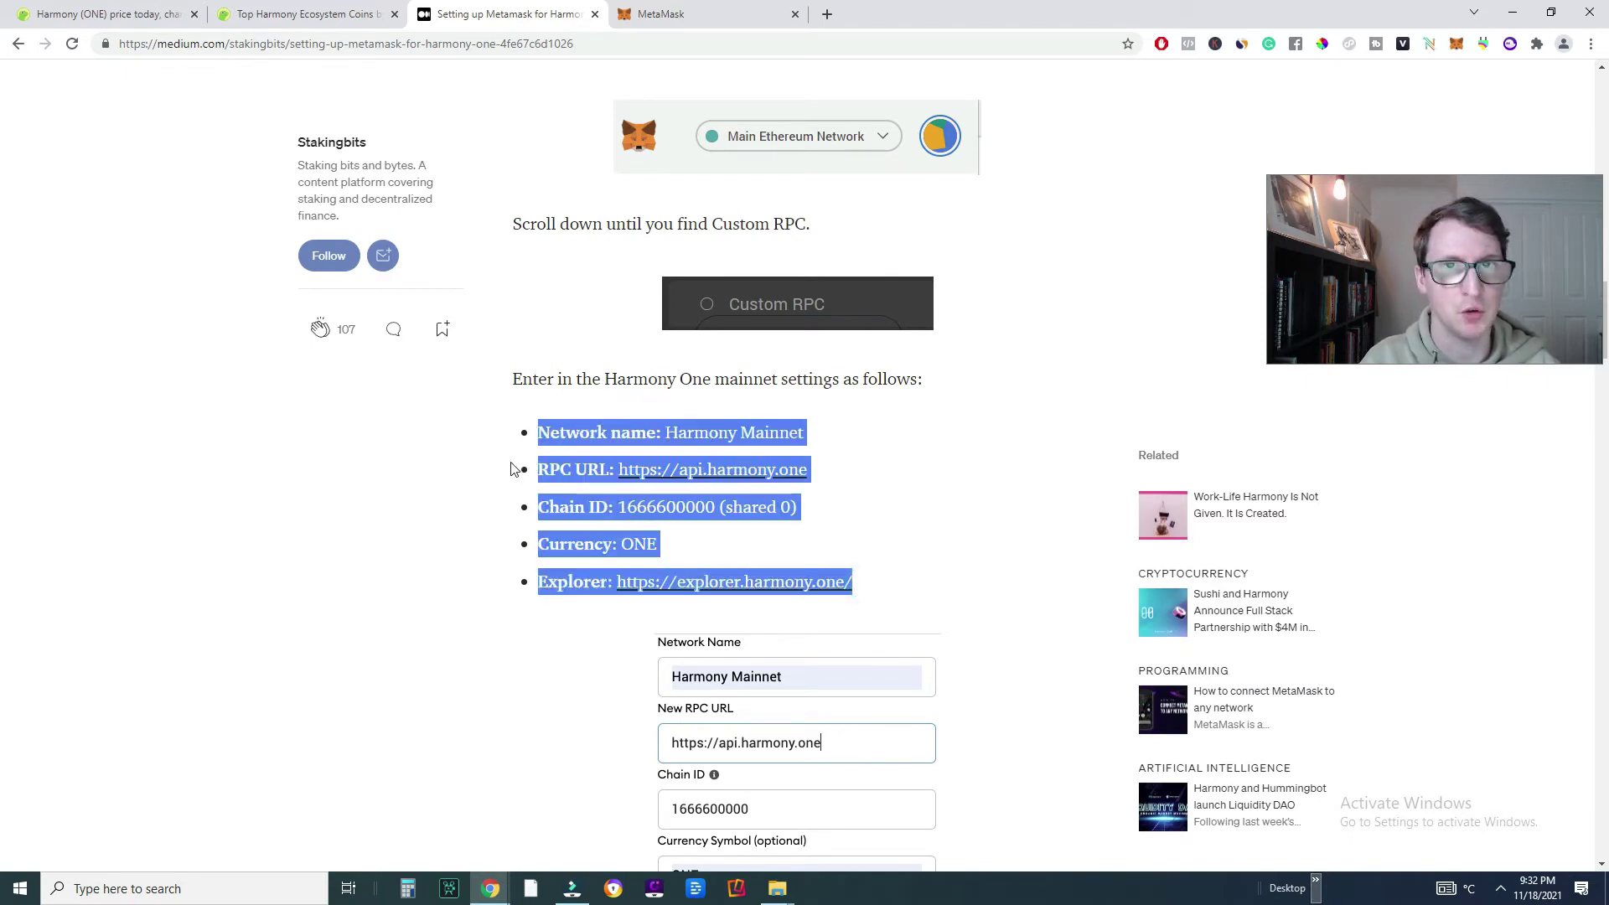
left_click(677, 12)
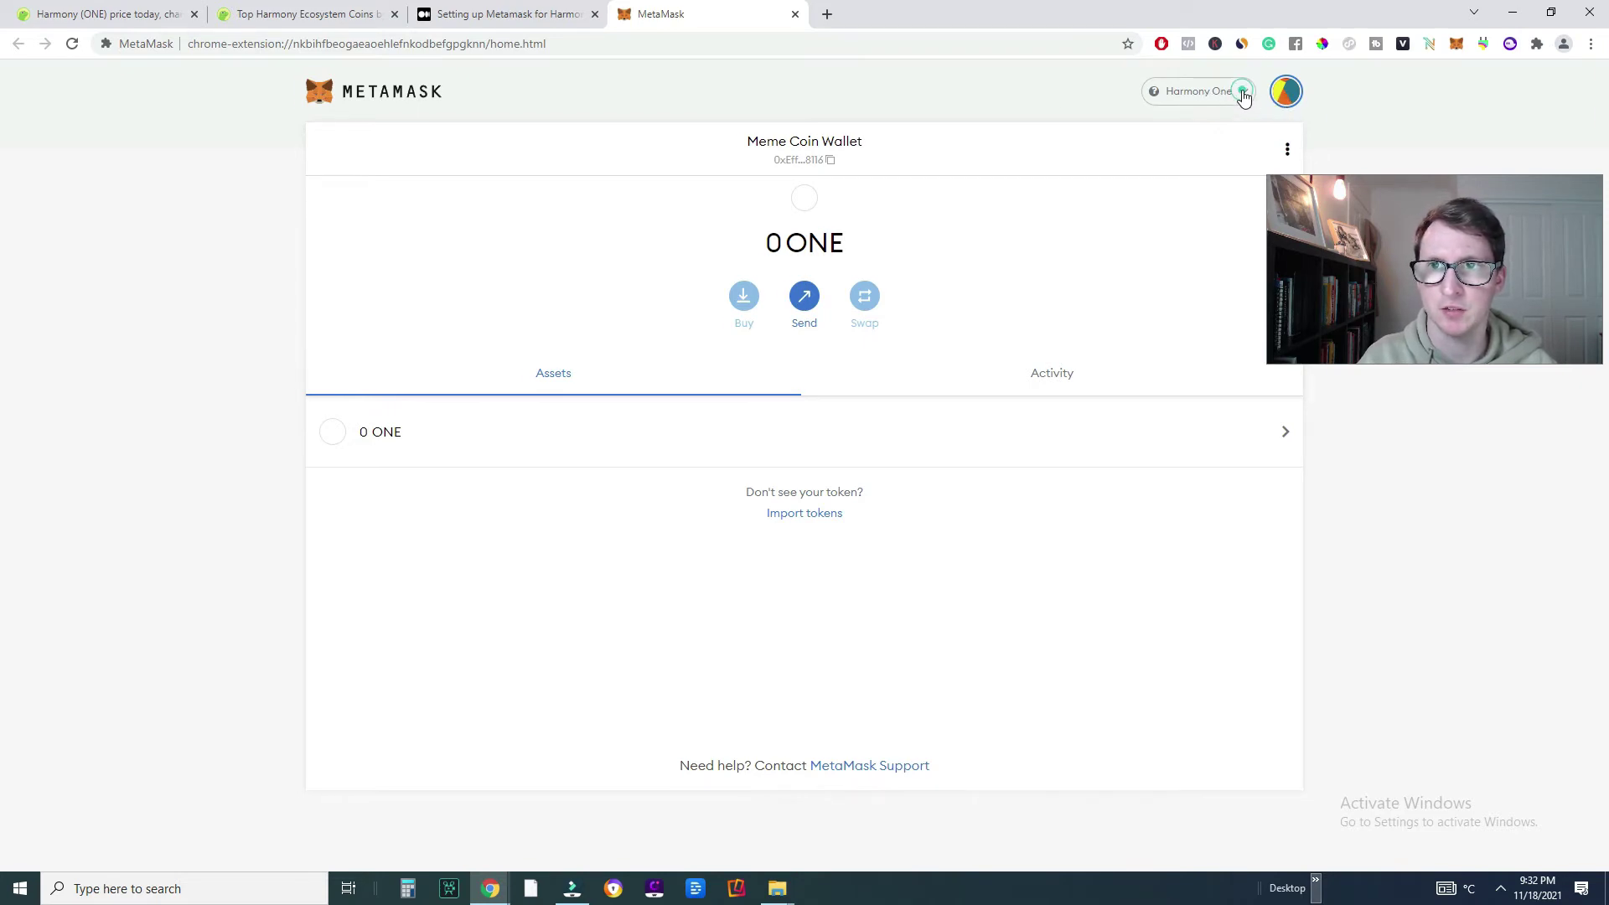
Step: Choose Custom RPC from the MetaMask network dropdown to get an empty network form
left_click(1243, 98)
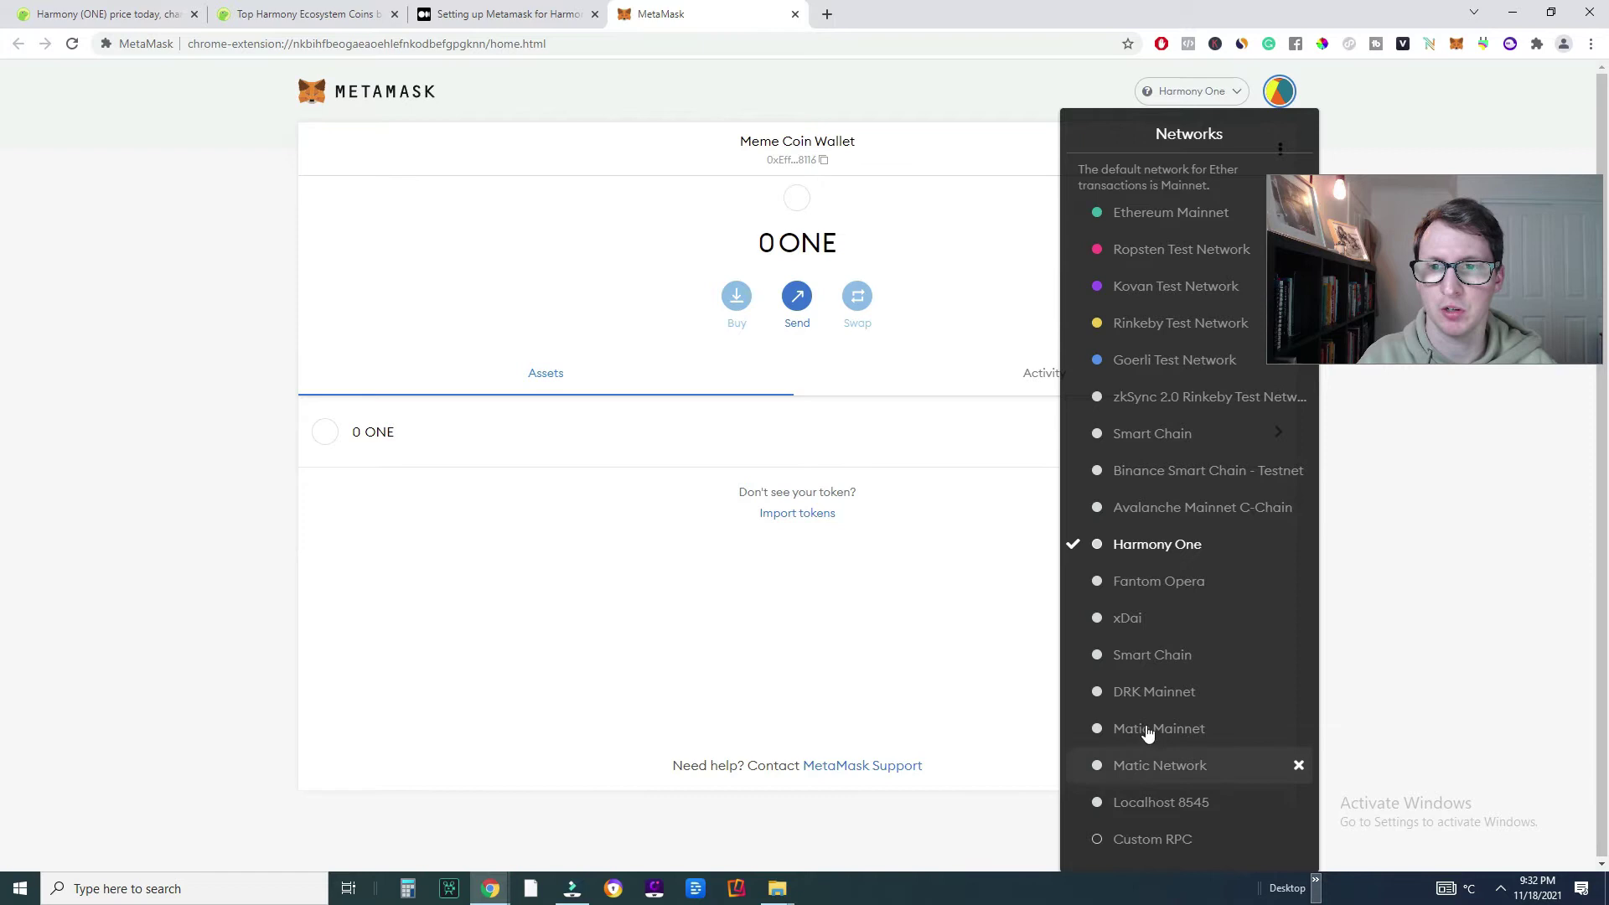
mouse_move(1181, 508)
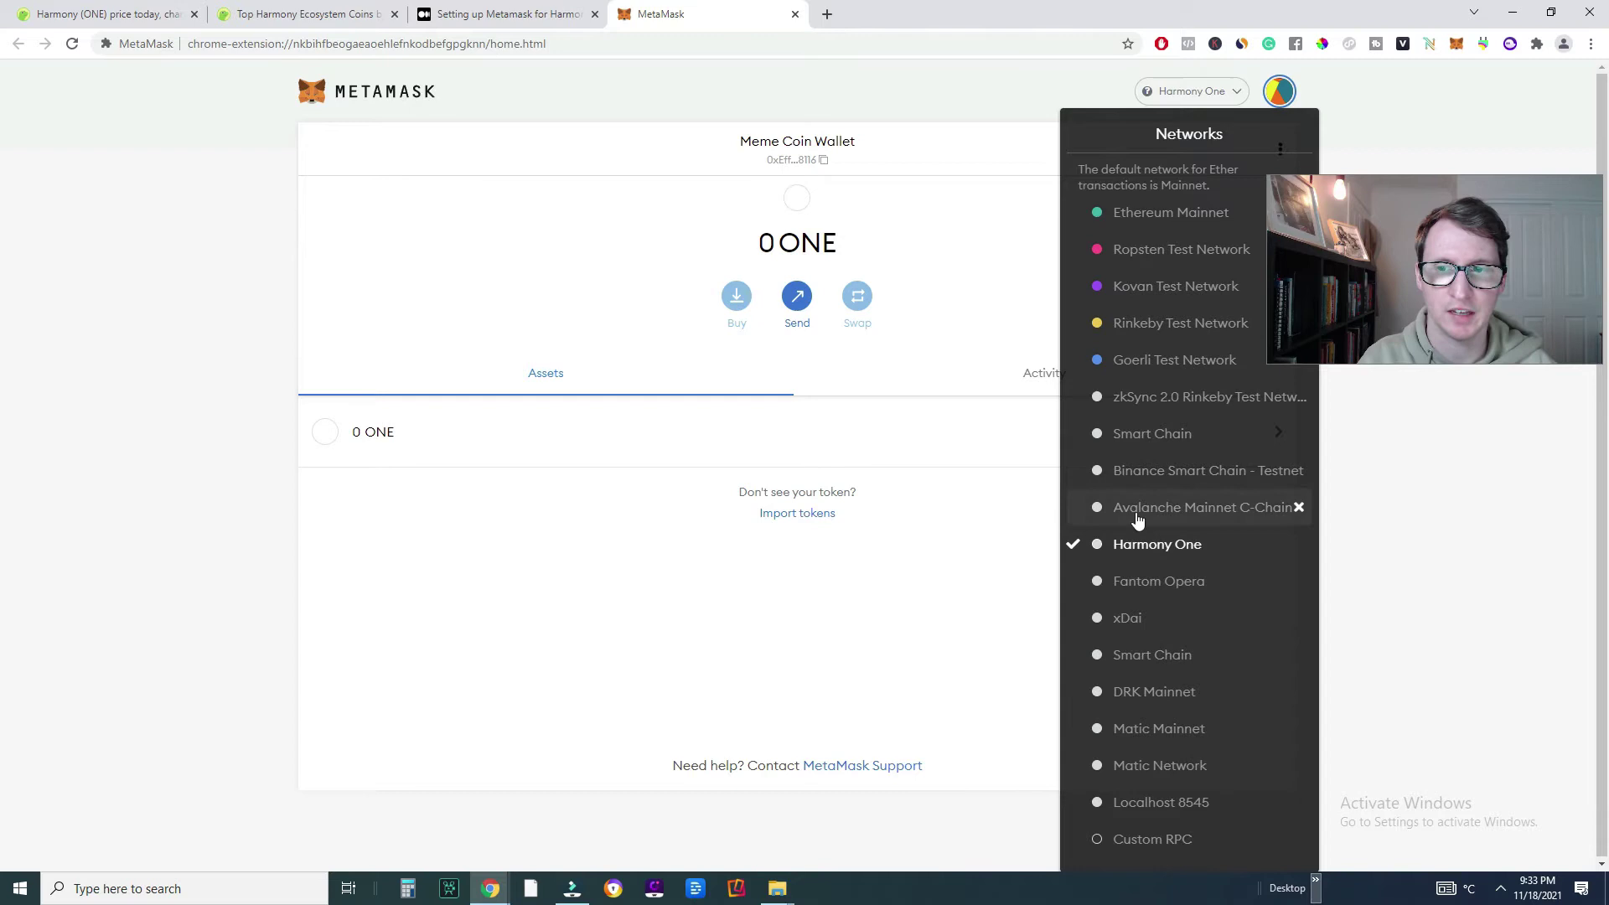
left_click(1148, 845)
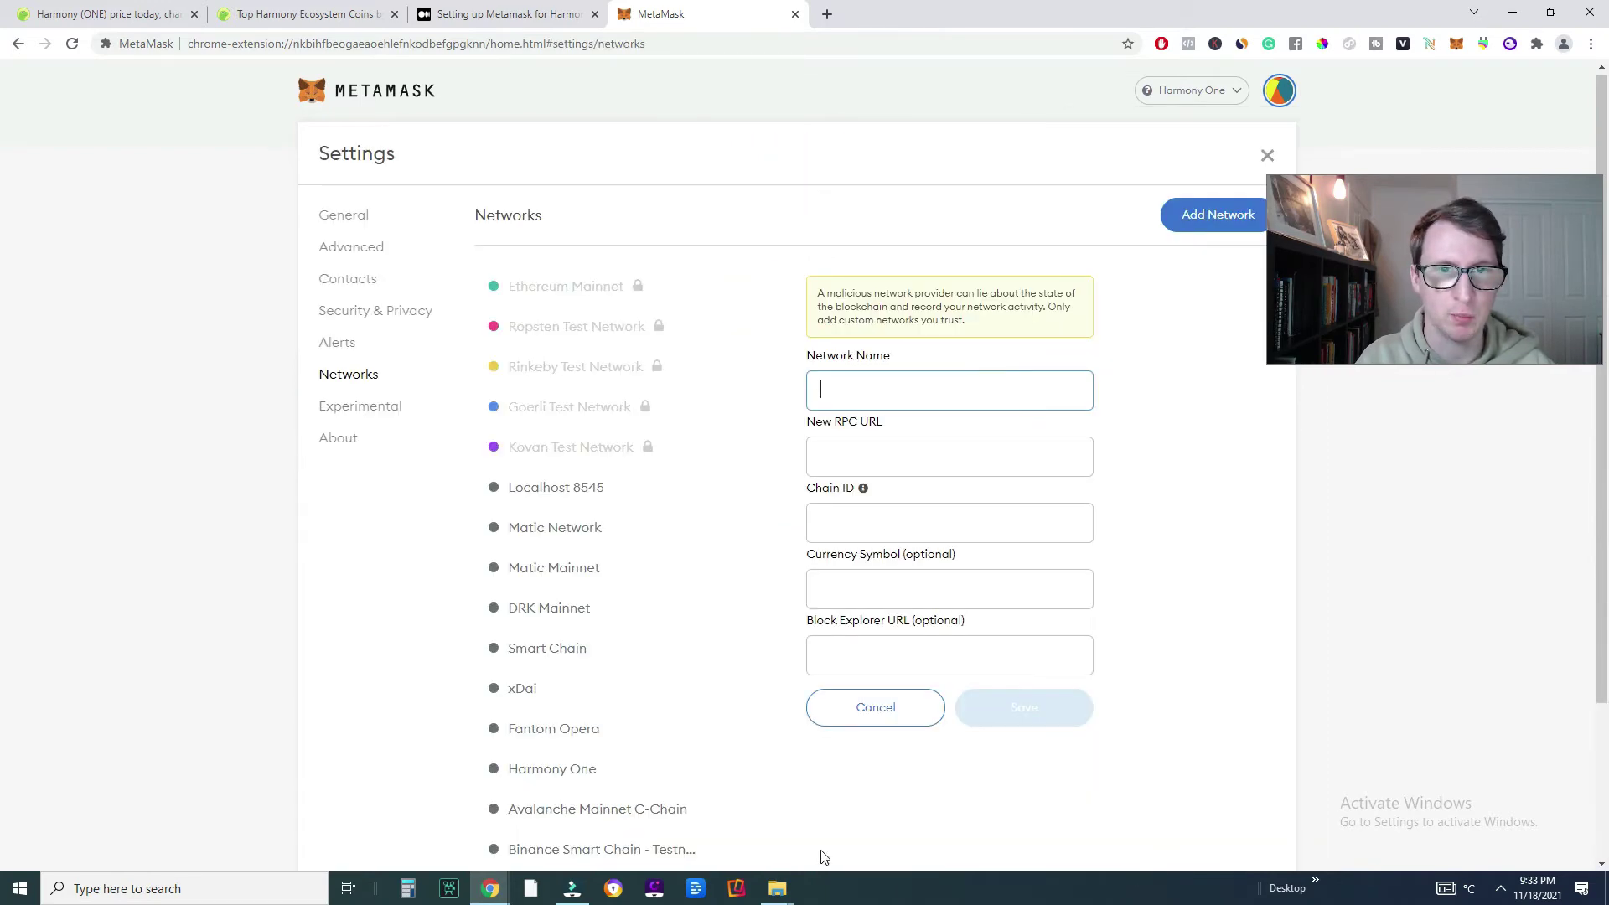
Step: Copy 'Harmony Mainnet' from the article into MetaMask's Network Name field
left_click(484, 14)
left_click_drag(804, 433, 666, 432)
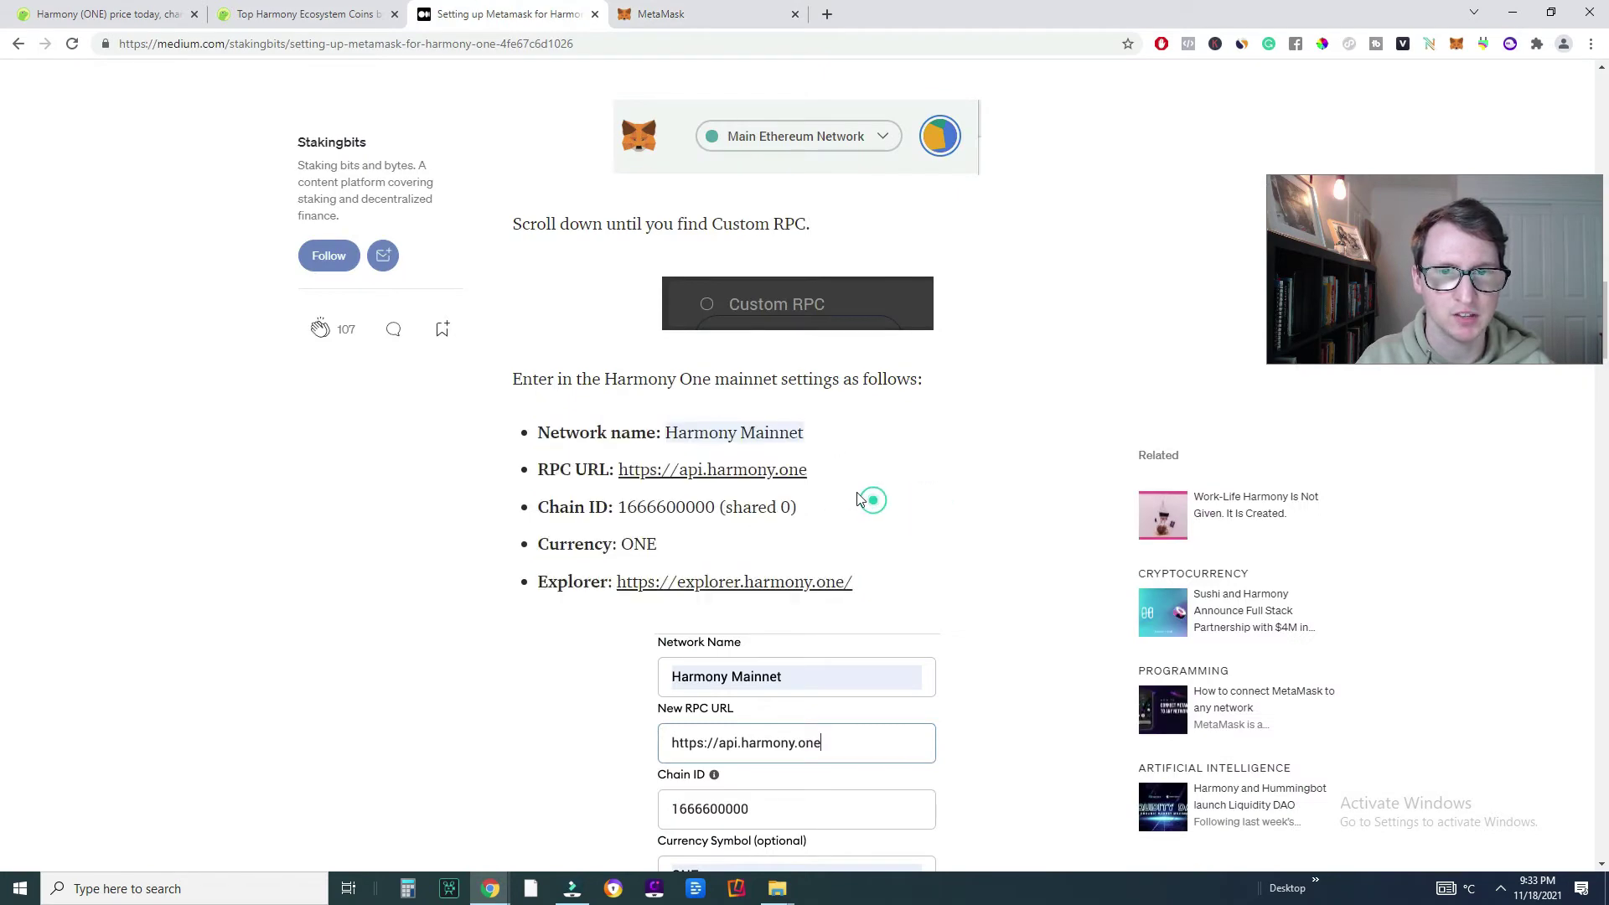
left_click(704, 15)
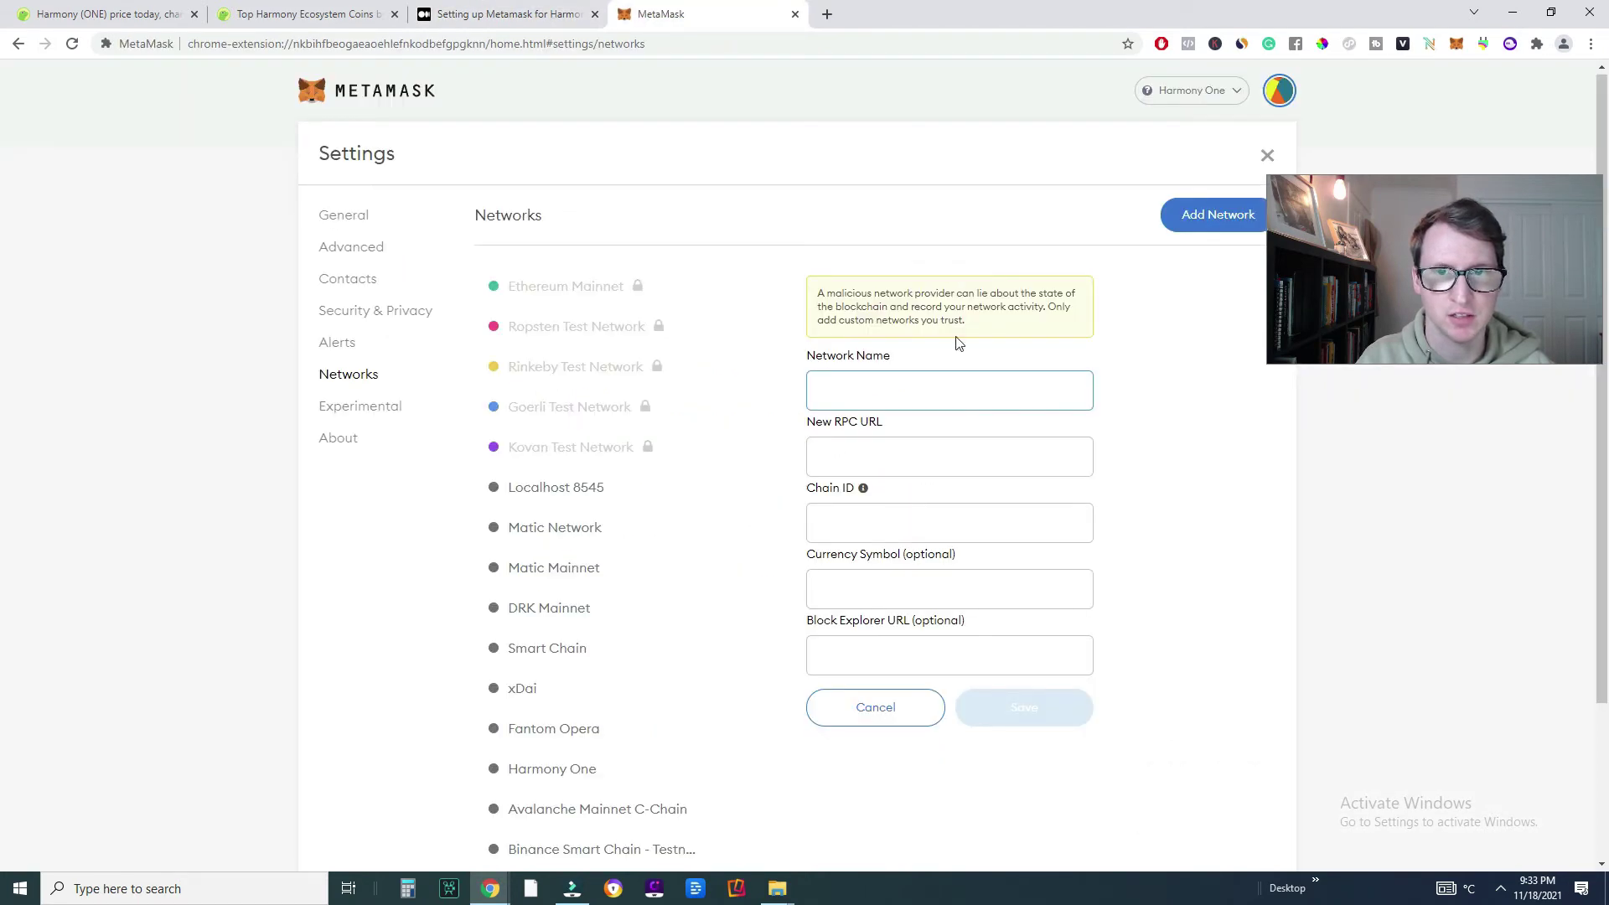
key("ctrl+shift+Tab")
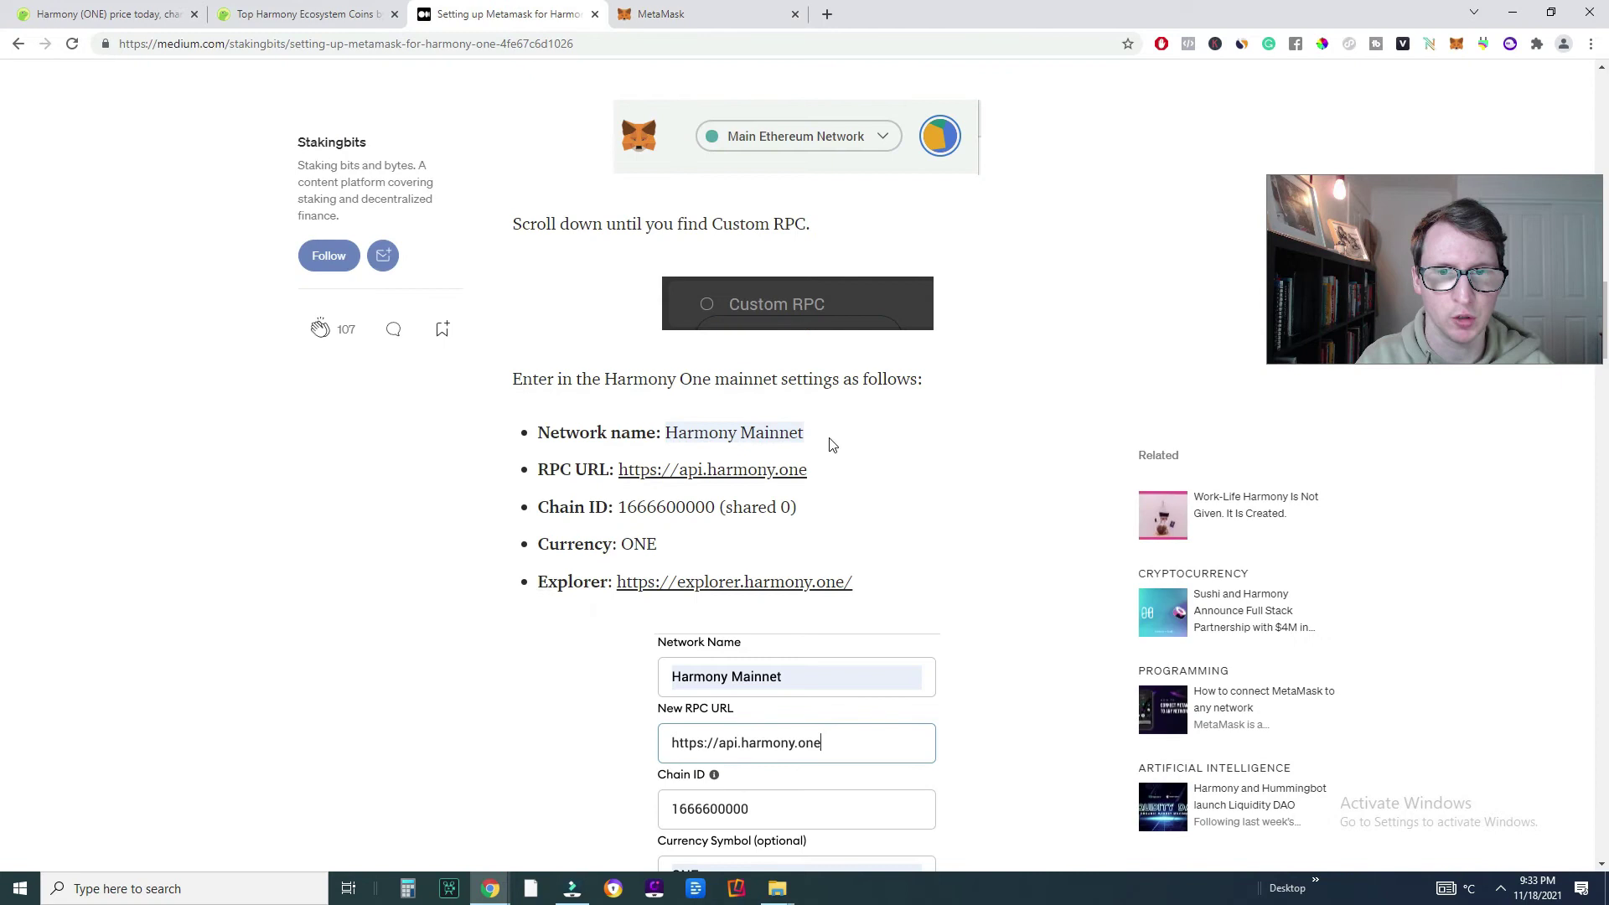
left_click_drag(806, 433, 662, 432)
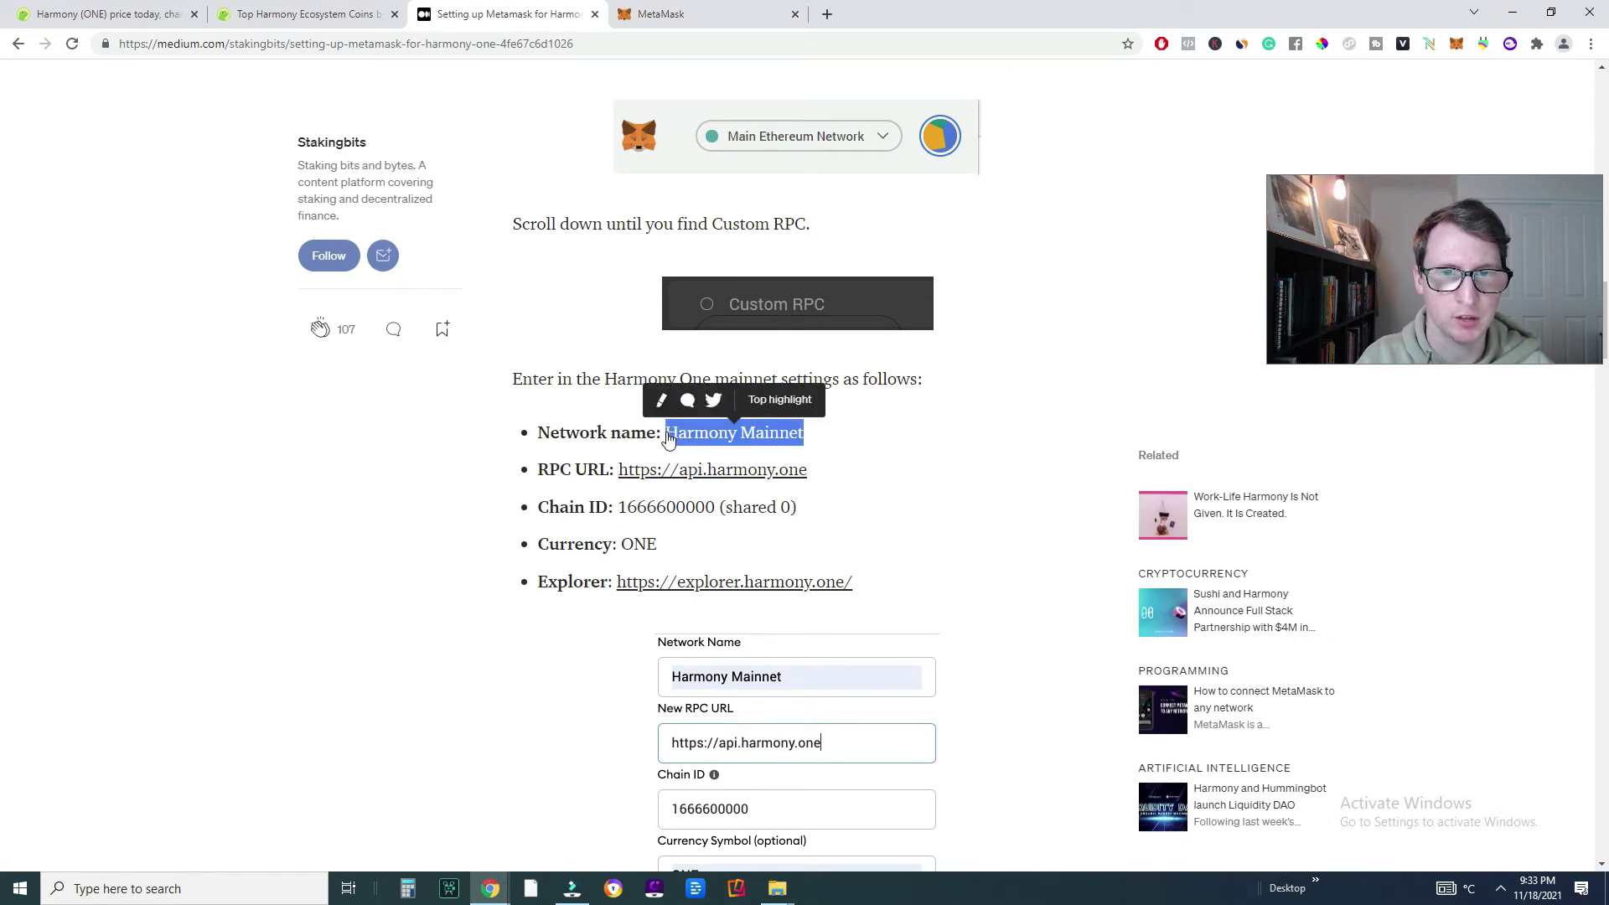
right_click(704, 430)
left_click(723, 442)
left_click(700, 14)
left_click(857, 391)
key("ctrl+v")
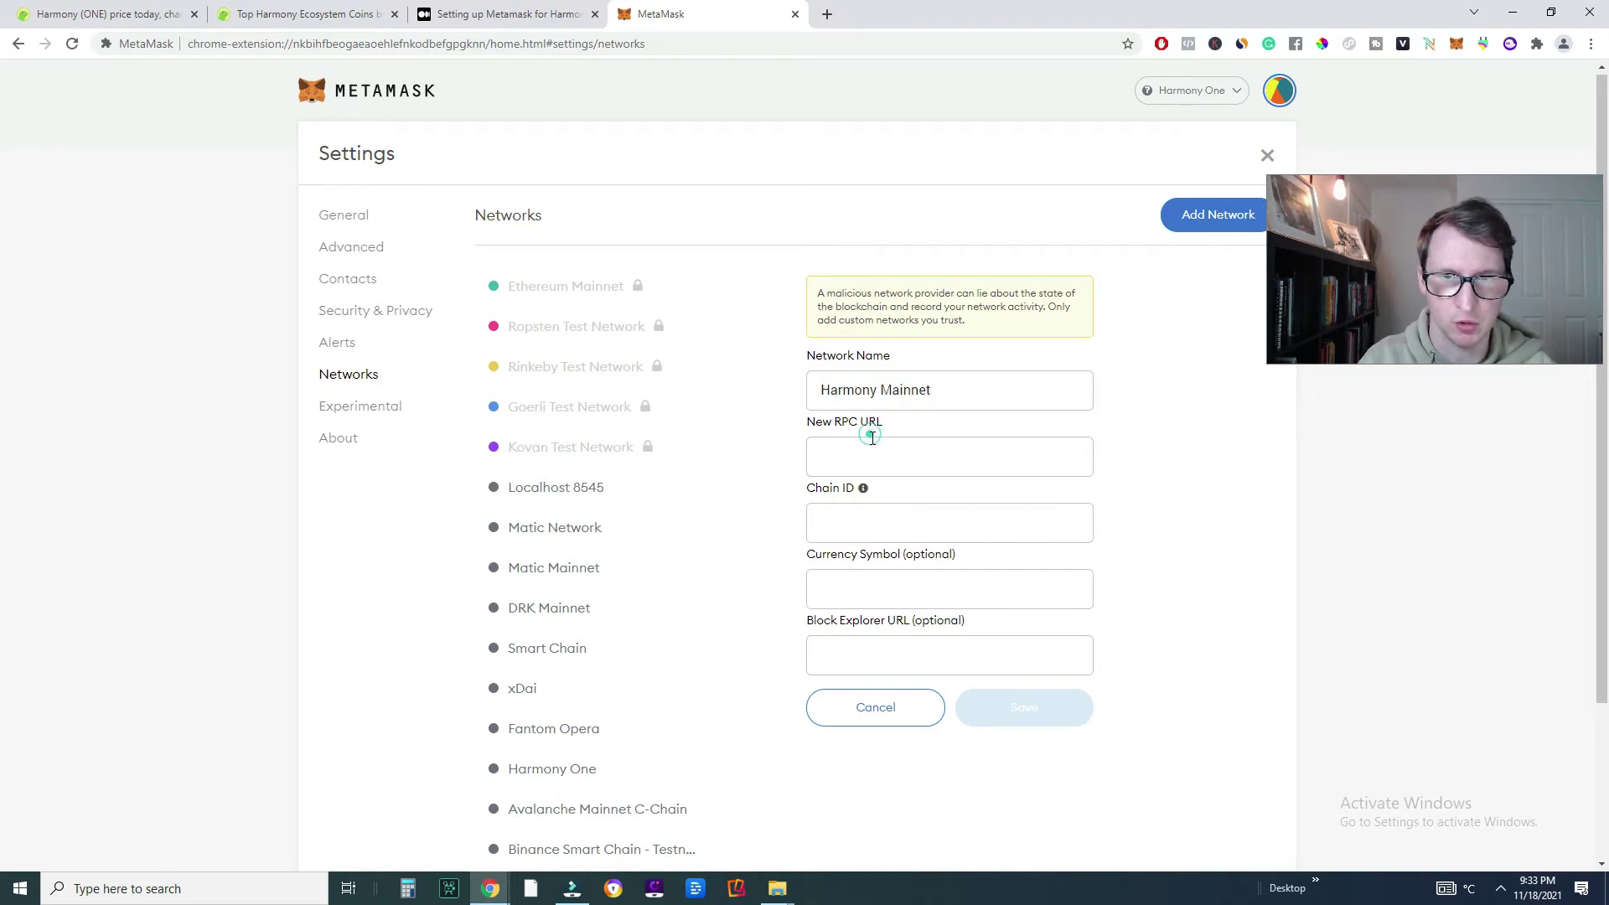
Step: Copy the Harmony Chain ID number from the setup article for the form
left_click(870, 451)
left_click(503, 13)
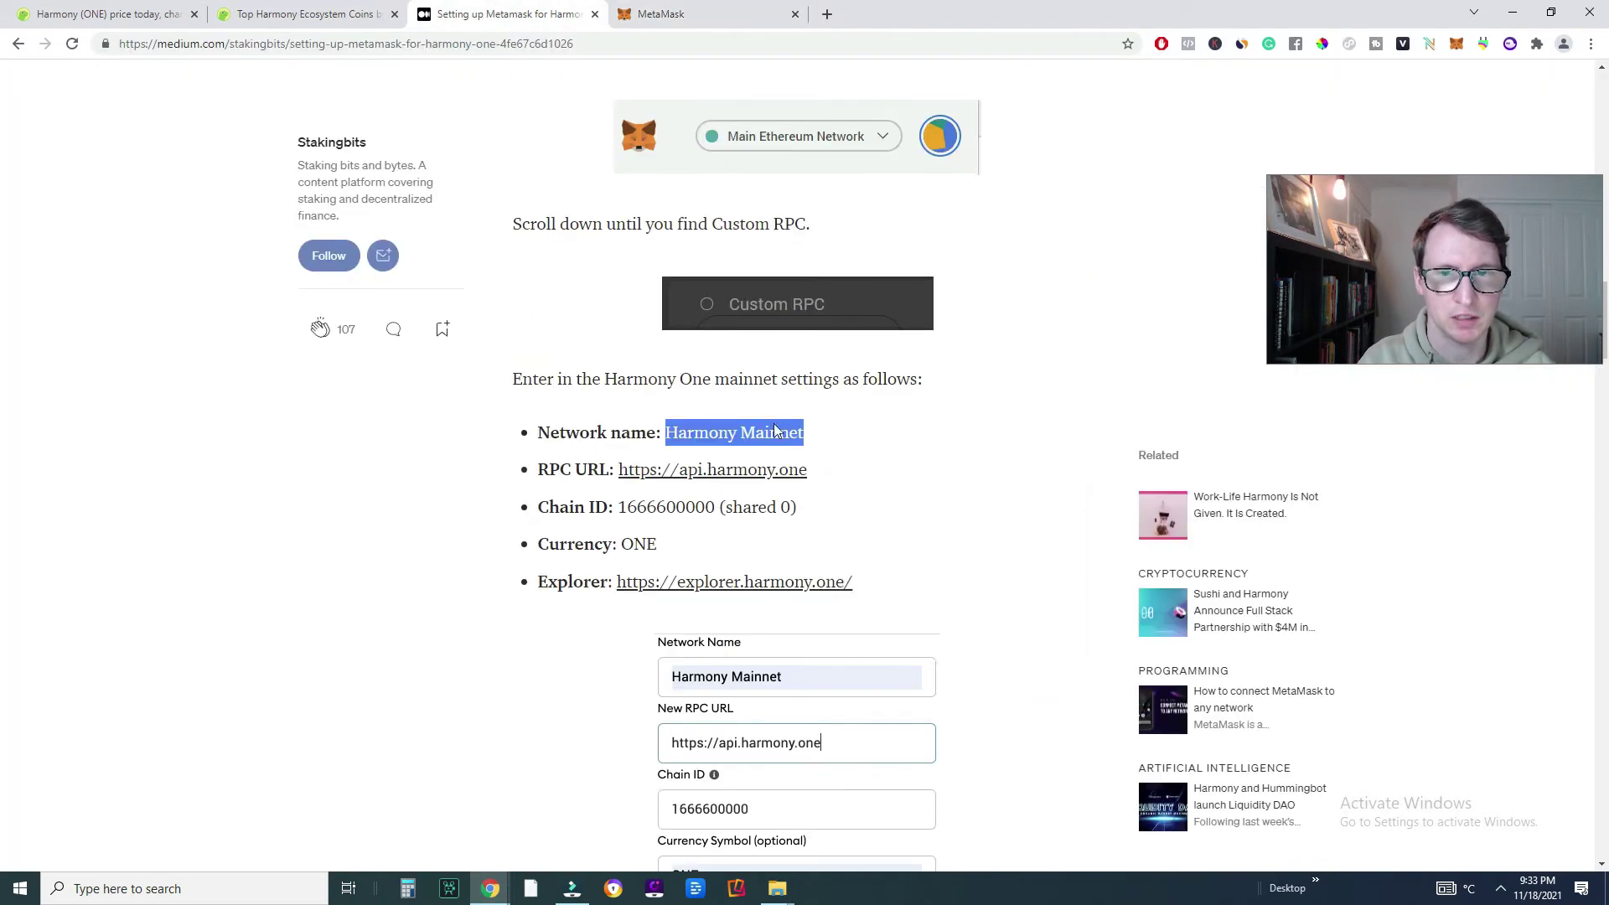
left_click_drag(617, 506, 710, 512)
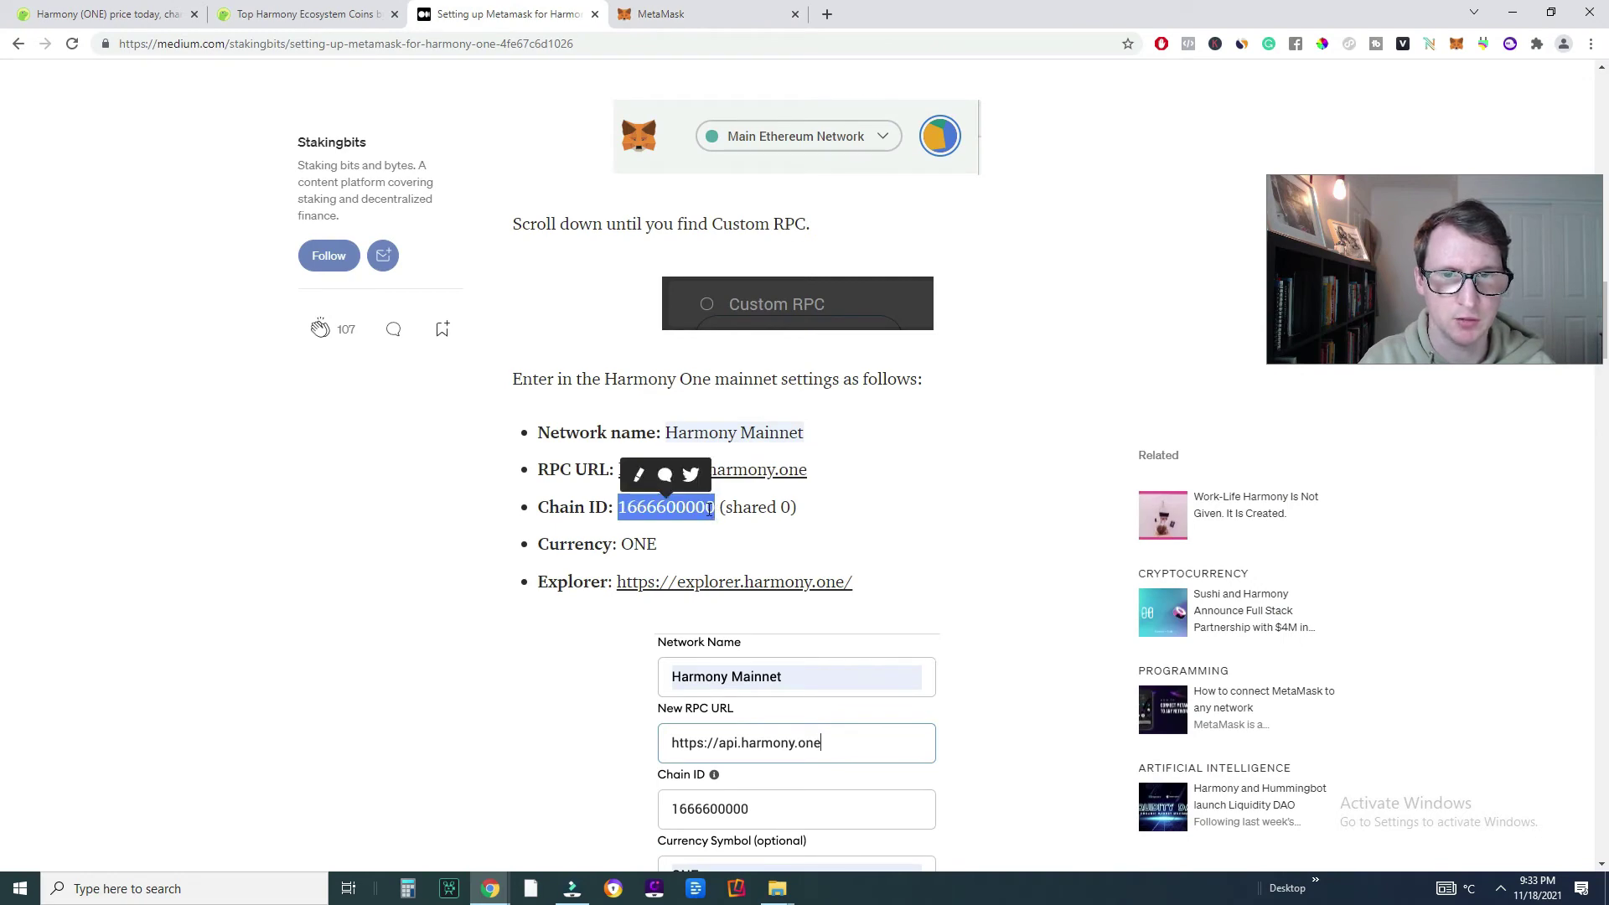
right_click(713, 510)
left_click(742, 526)
Step: Copy the currency symbol ONE and paste the Harmony explorer link as Block Explorer URL
double_click(638, 545)
key("ctrl+Tab")
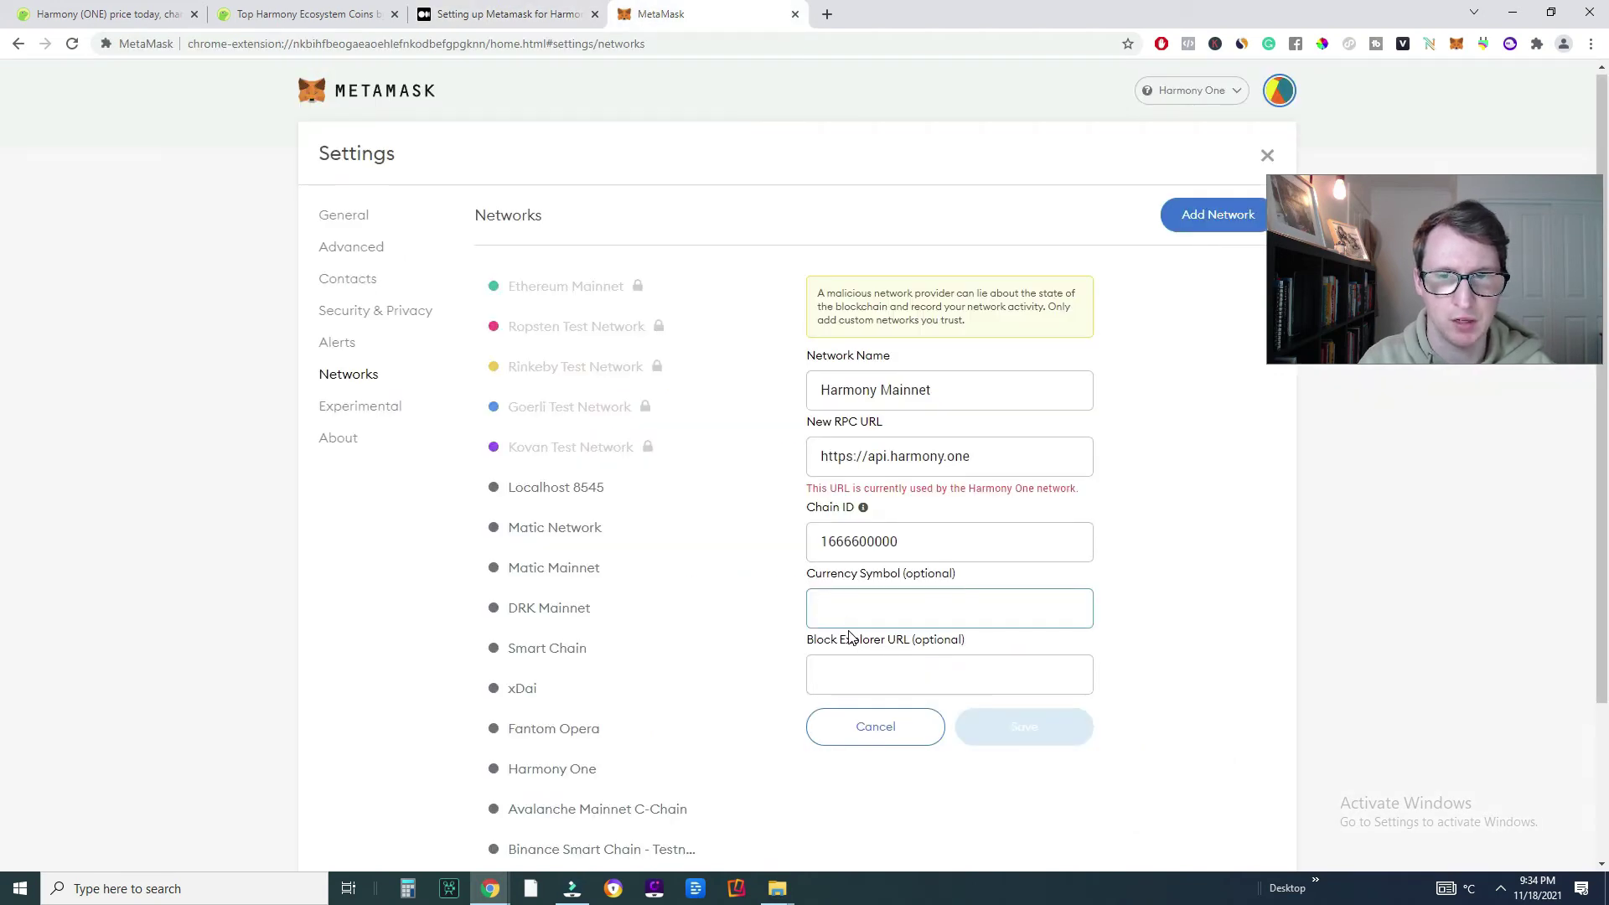
key("ctrl+shift+Tab")
left_click_drag(615, 581, 856, 586)
right_click(771, 583)
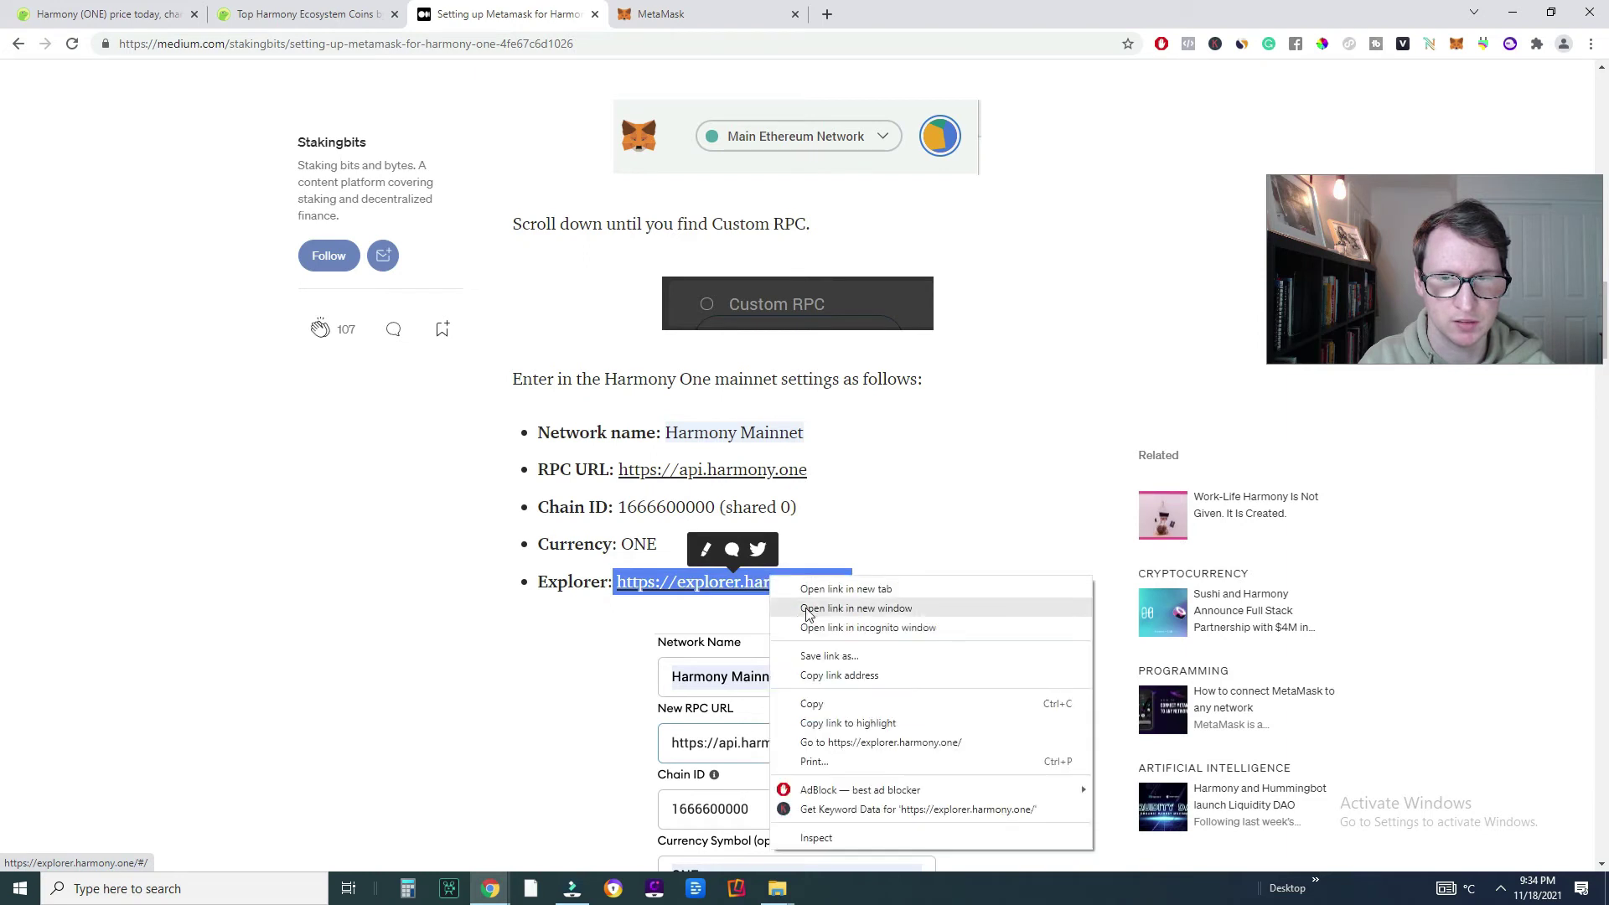
left_click(825, 704)
left_click(656, 10)
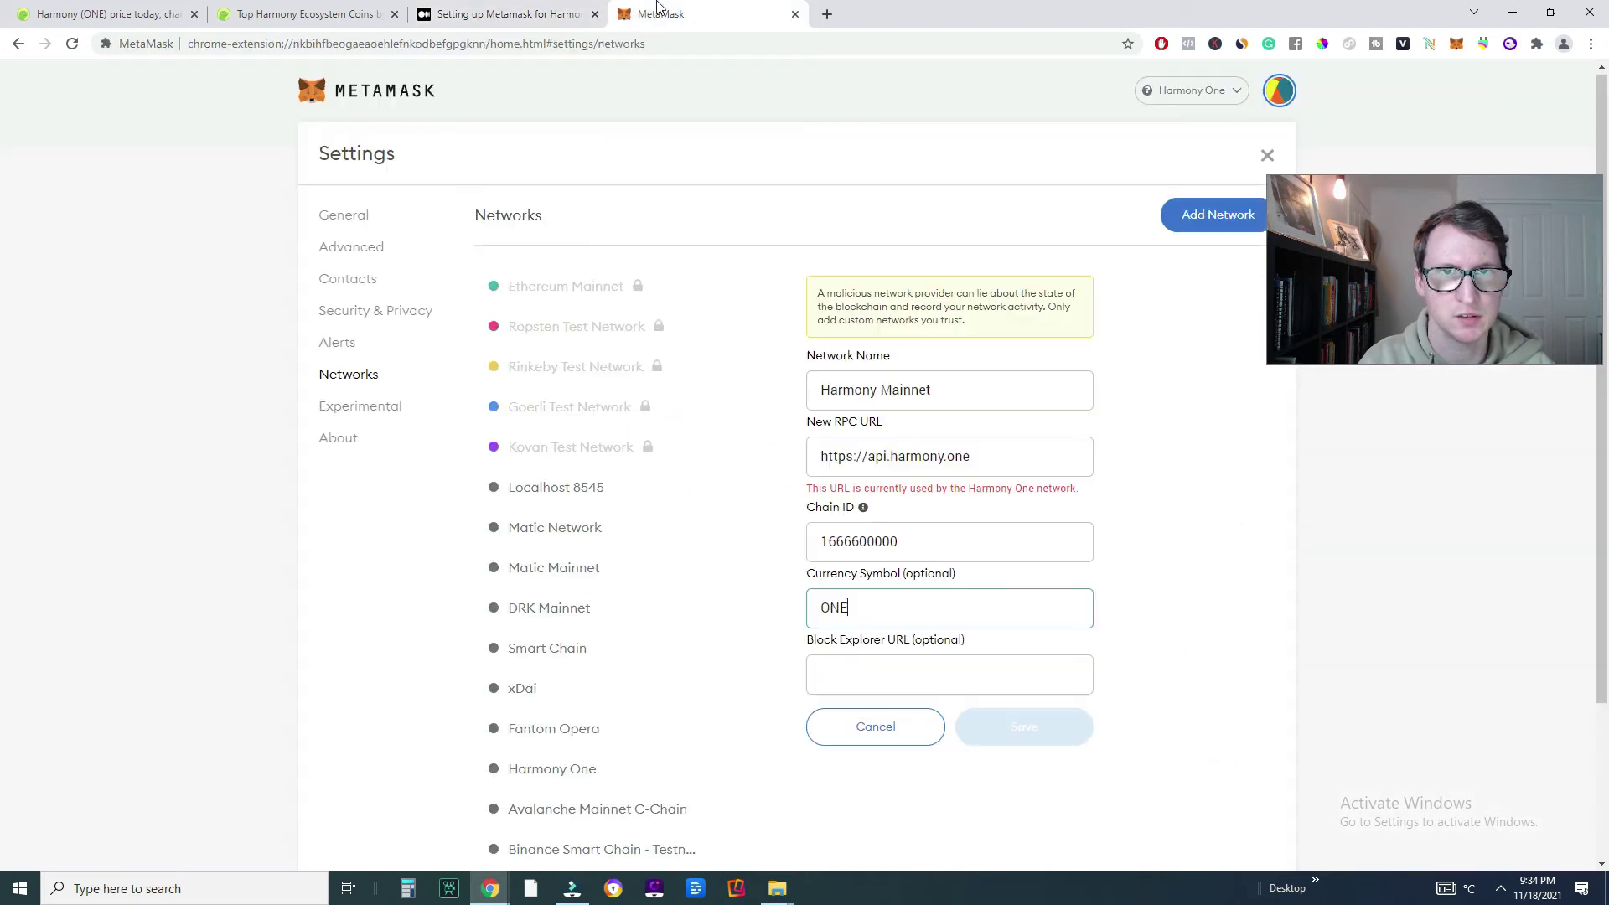
left_click(876, 671)
key("ctrl+v")
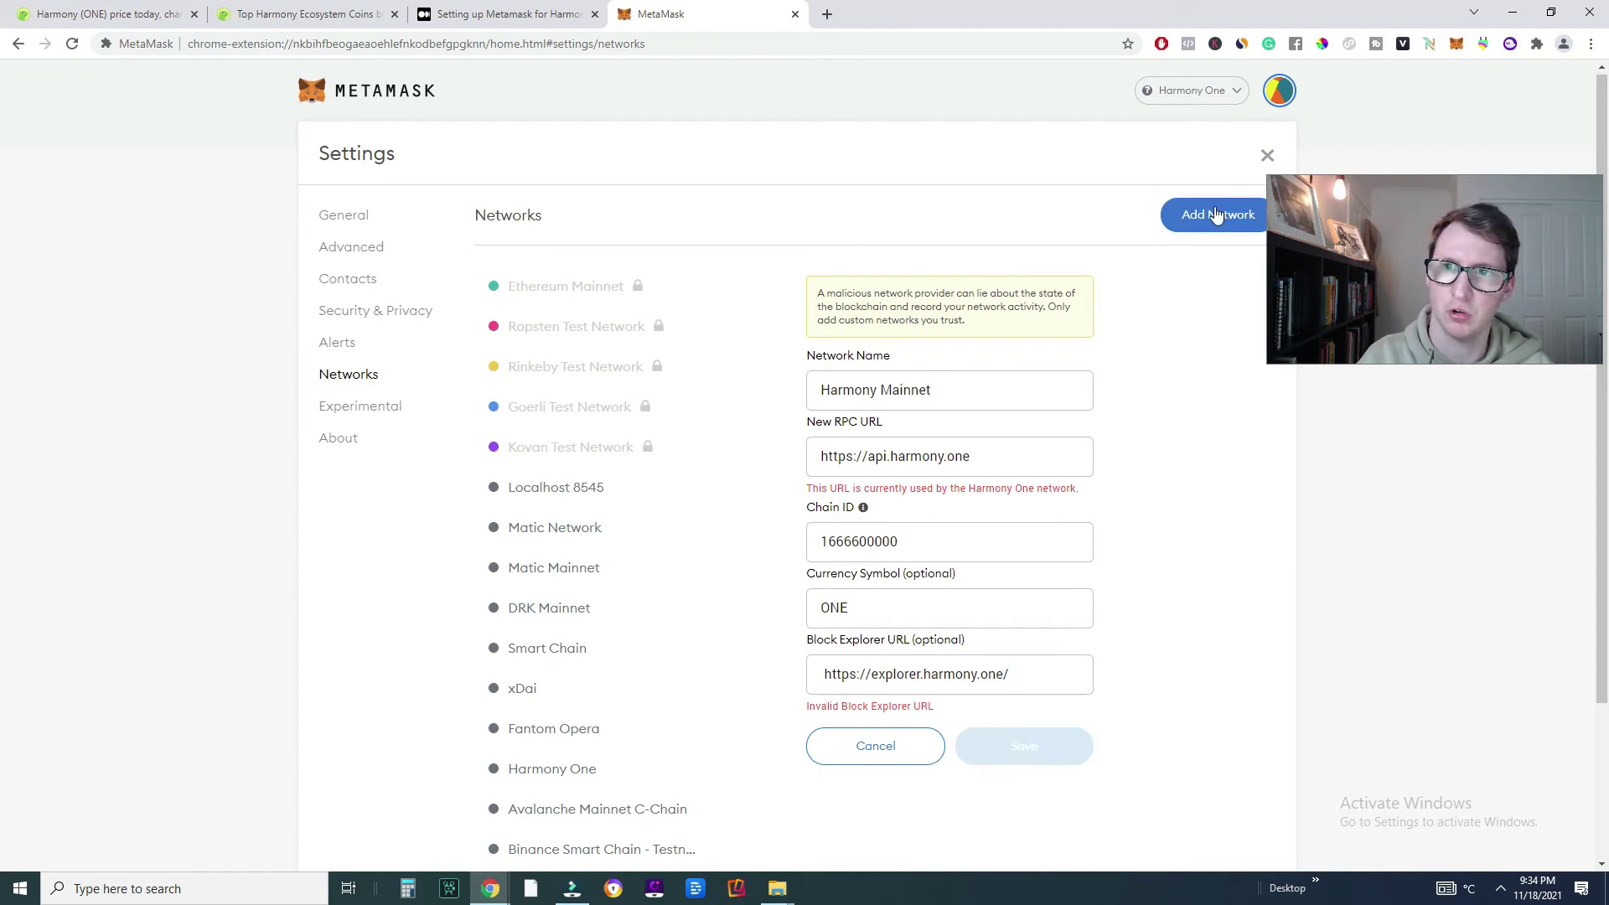
Step: Close Settings and switch the wallet to the Harmony One network showing 0 ONE
left_click(1267, 156)
left_click(1240, 91)
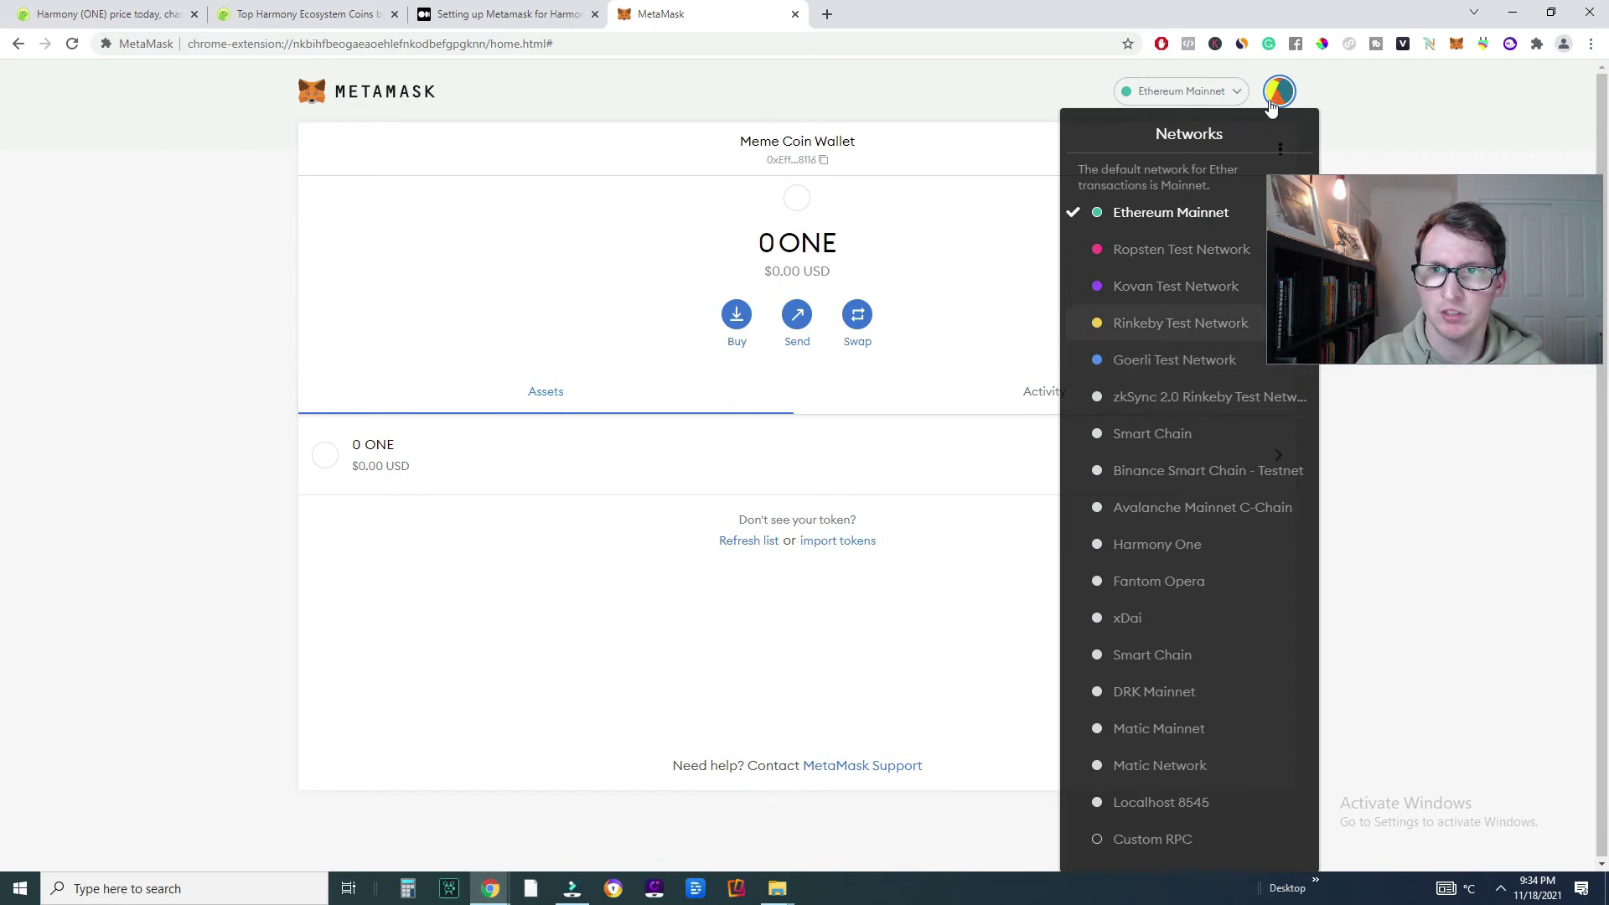
left_click(1242, 98)
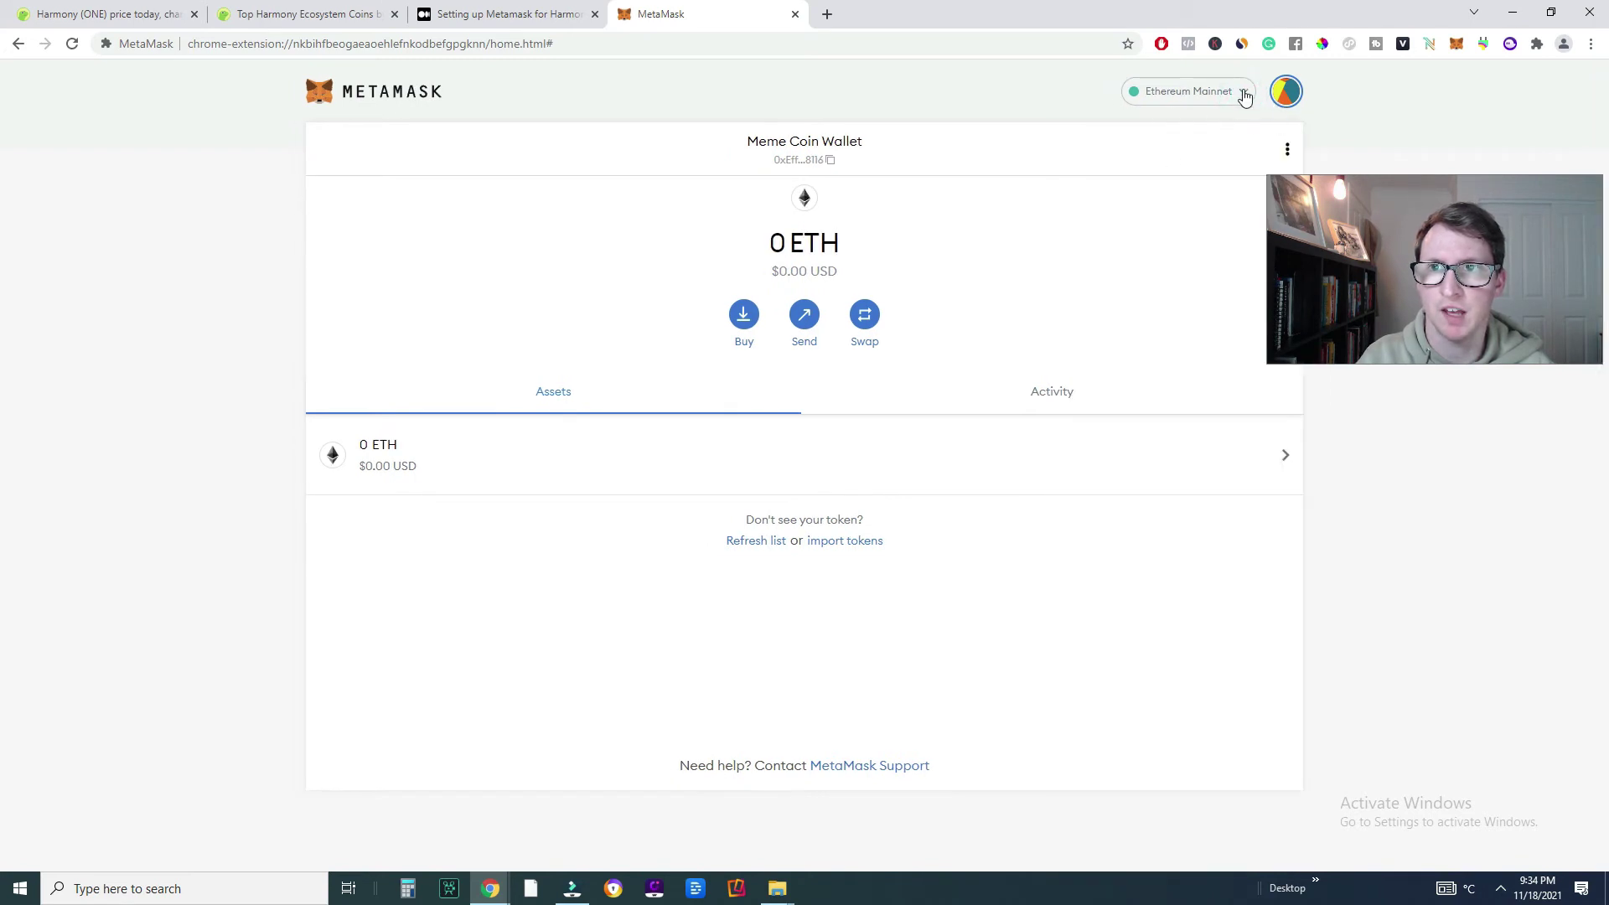
left_click(1244, 99)
left_click(1176, 545)
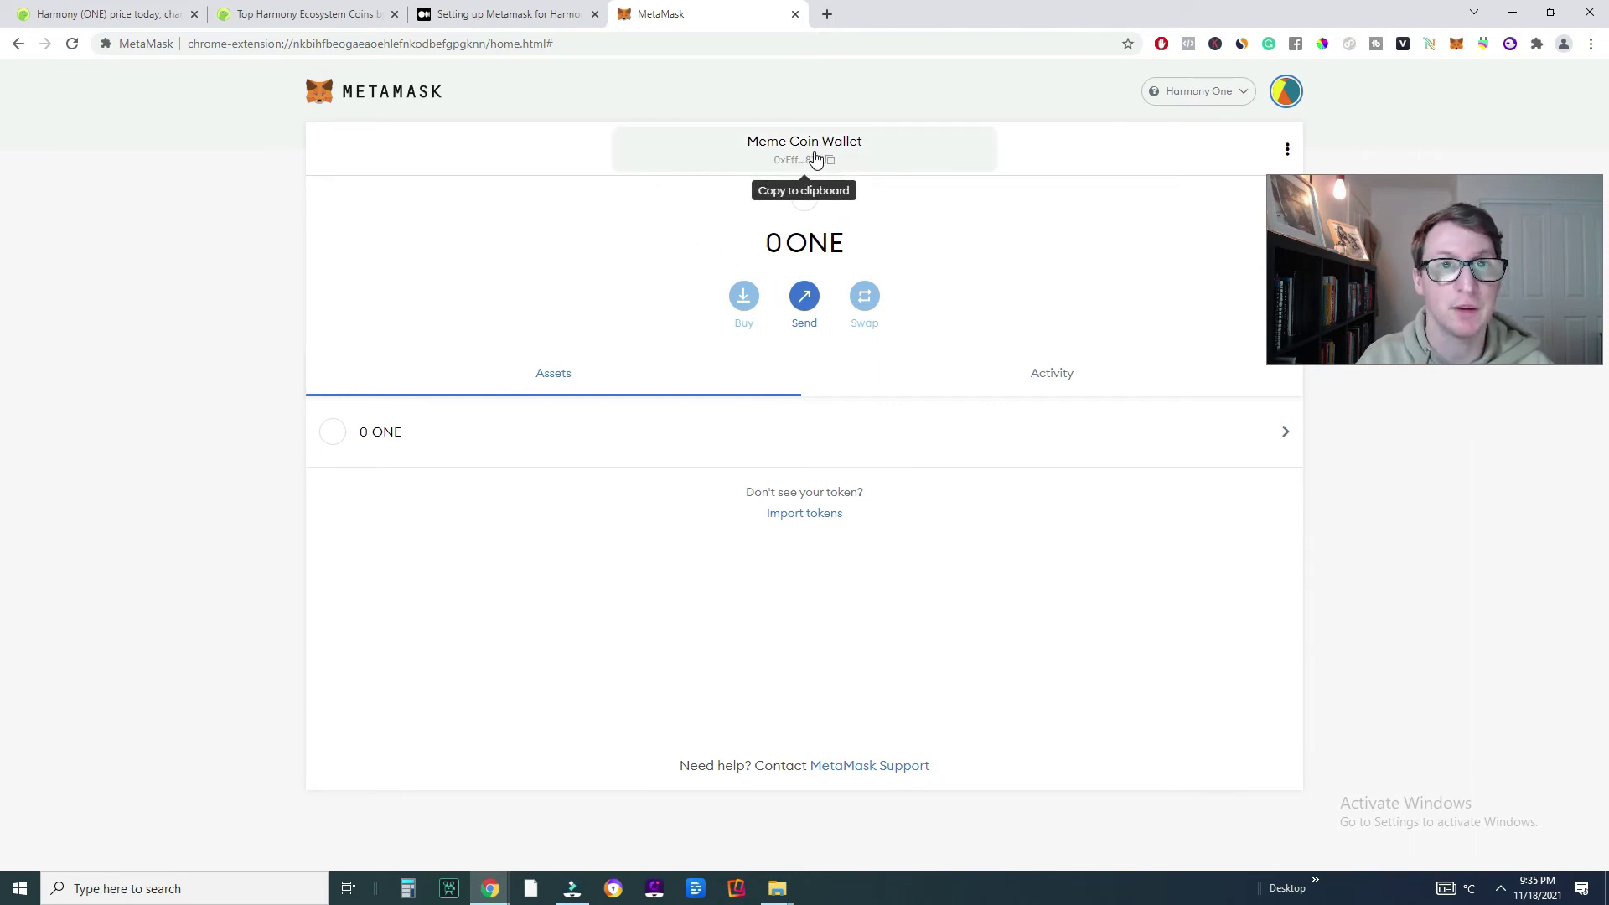
Step: Copy the wallet address and return to the CoinGecko Harmony page
left_click(814, 160)
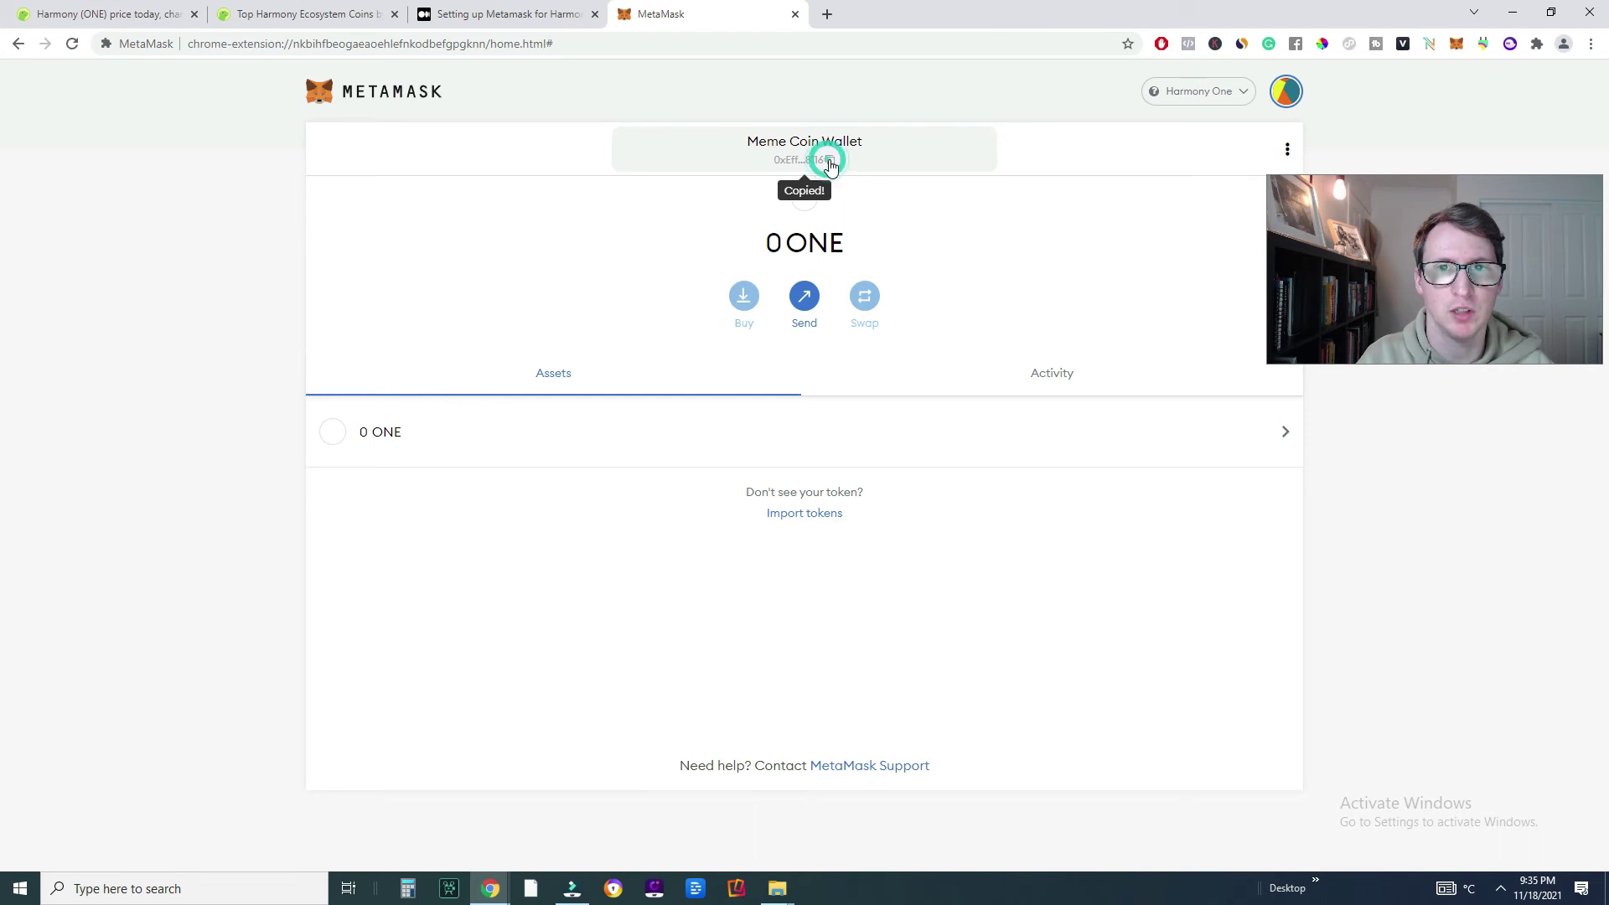
left_click(1034, 283)
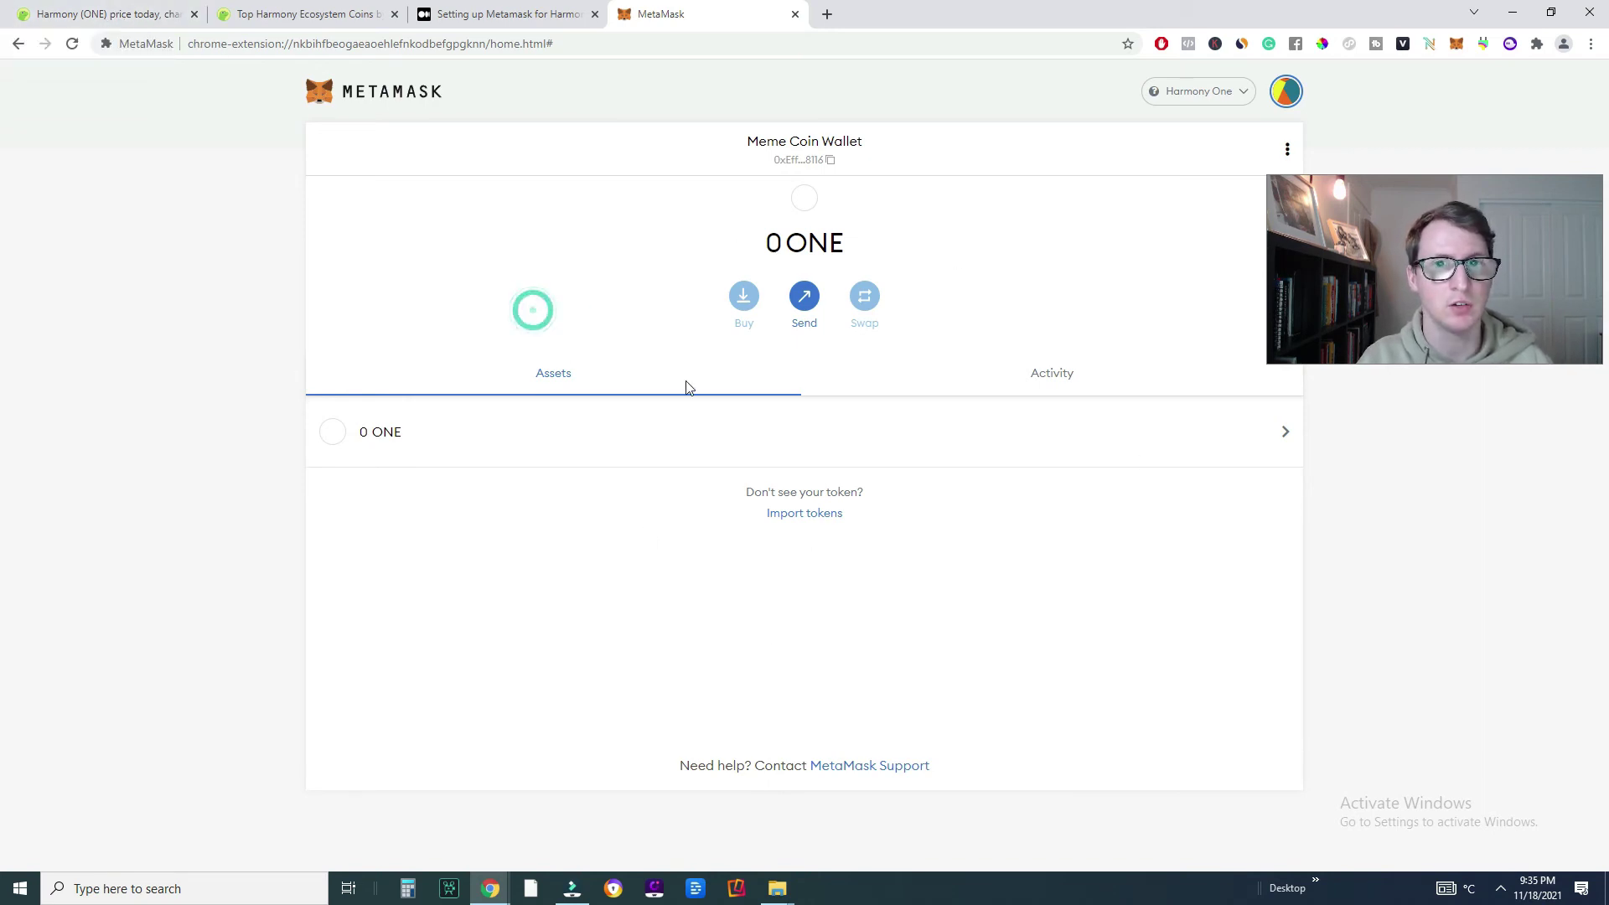
key("ctrl+1")
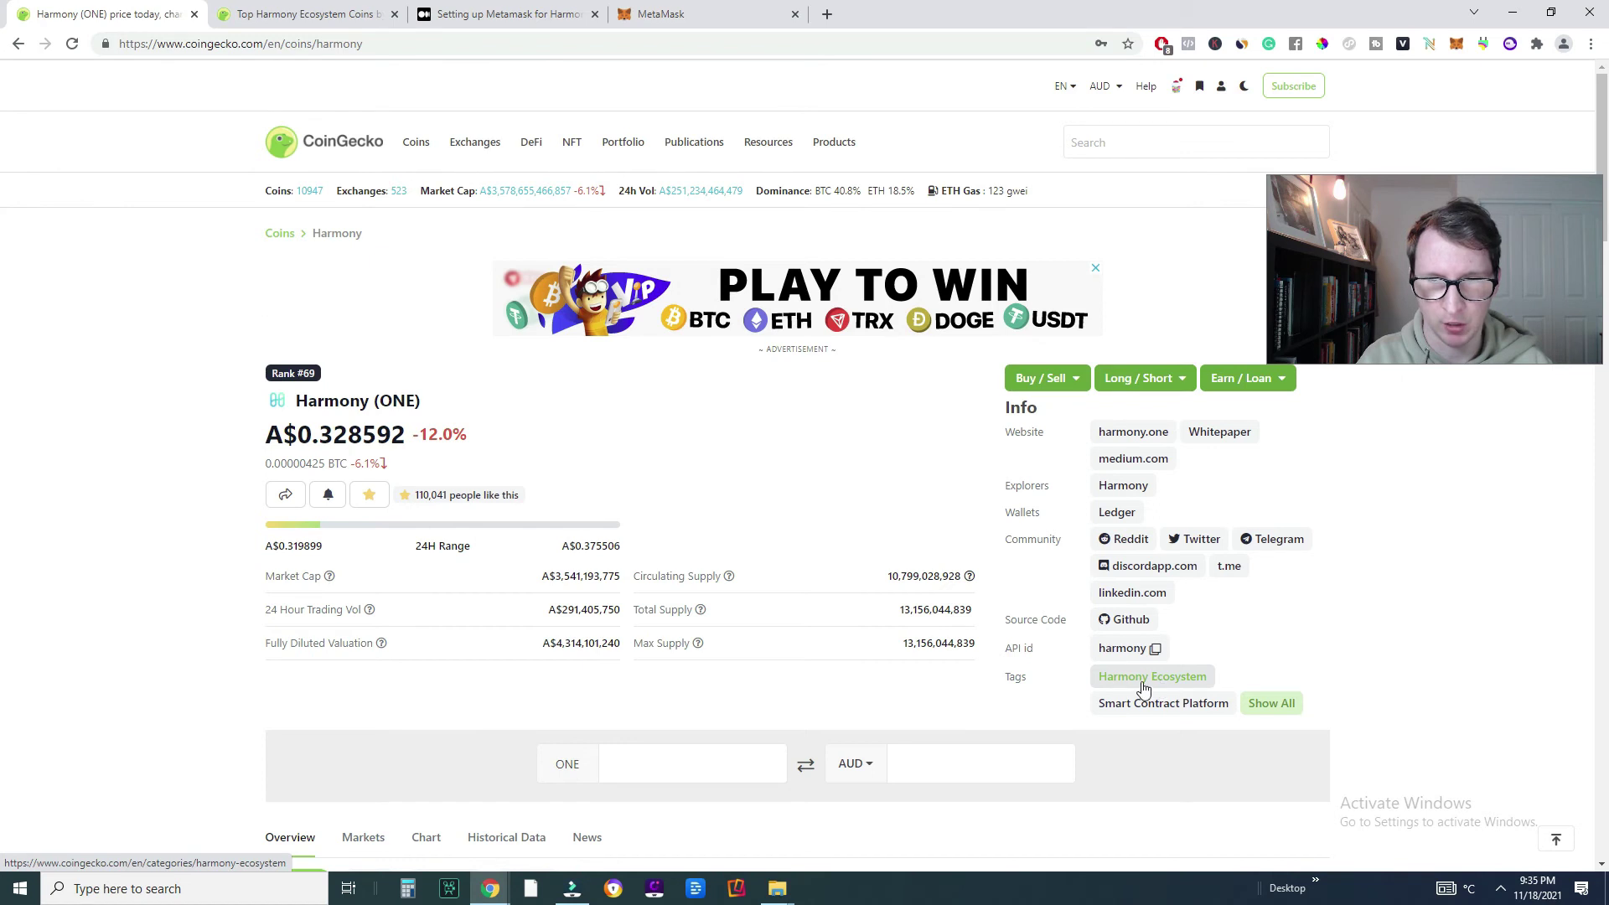
Step: Browse CoinGecko's Harmony Ecosystem coins and OneMoon, then return to the Medium Harmony guide
left_click(1169, 682)
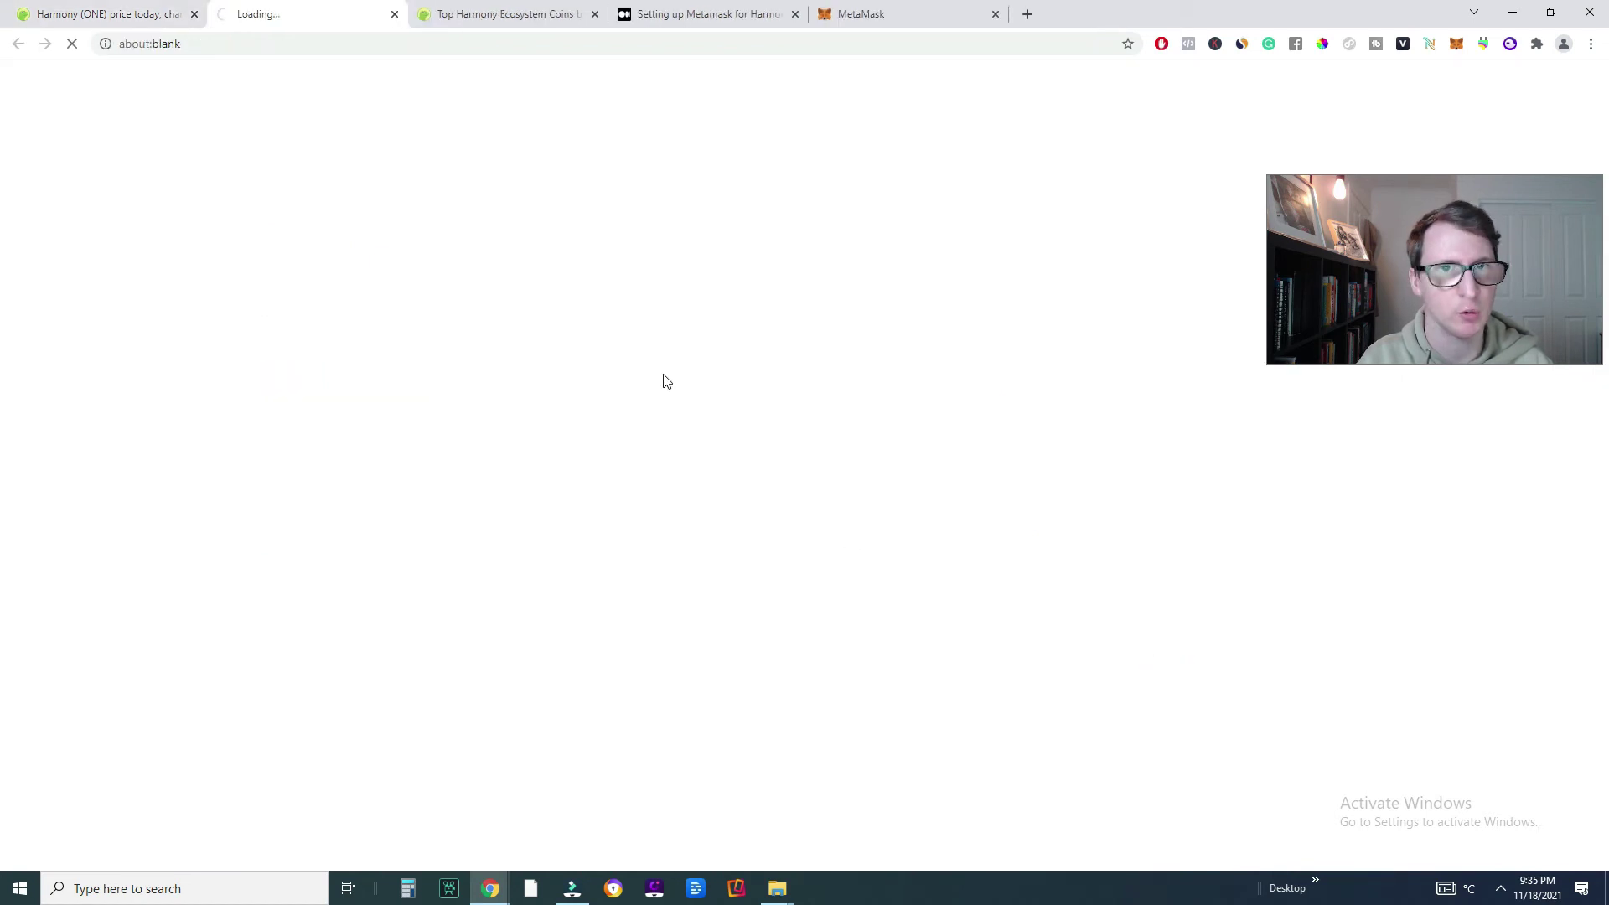
scroll(599, 517, "down", 1)
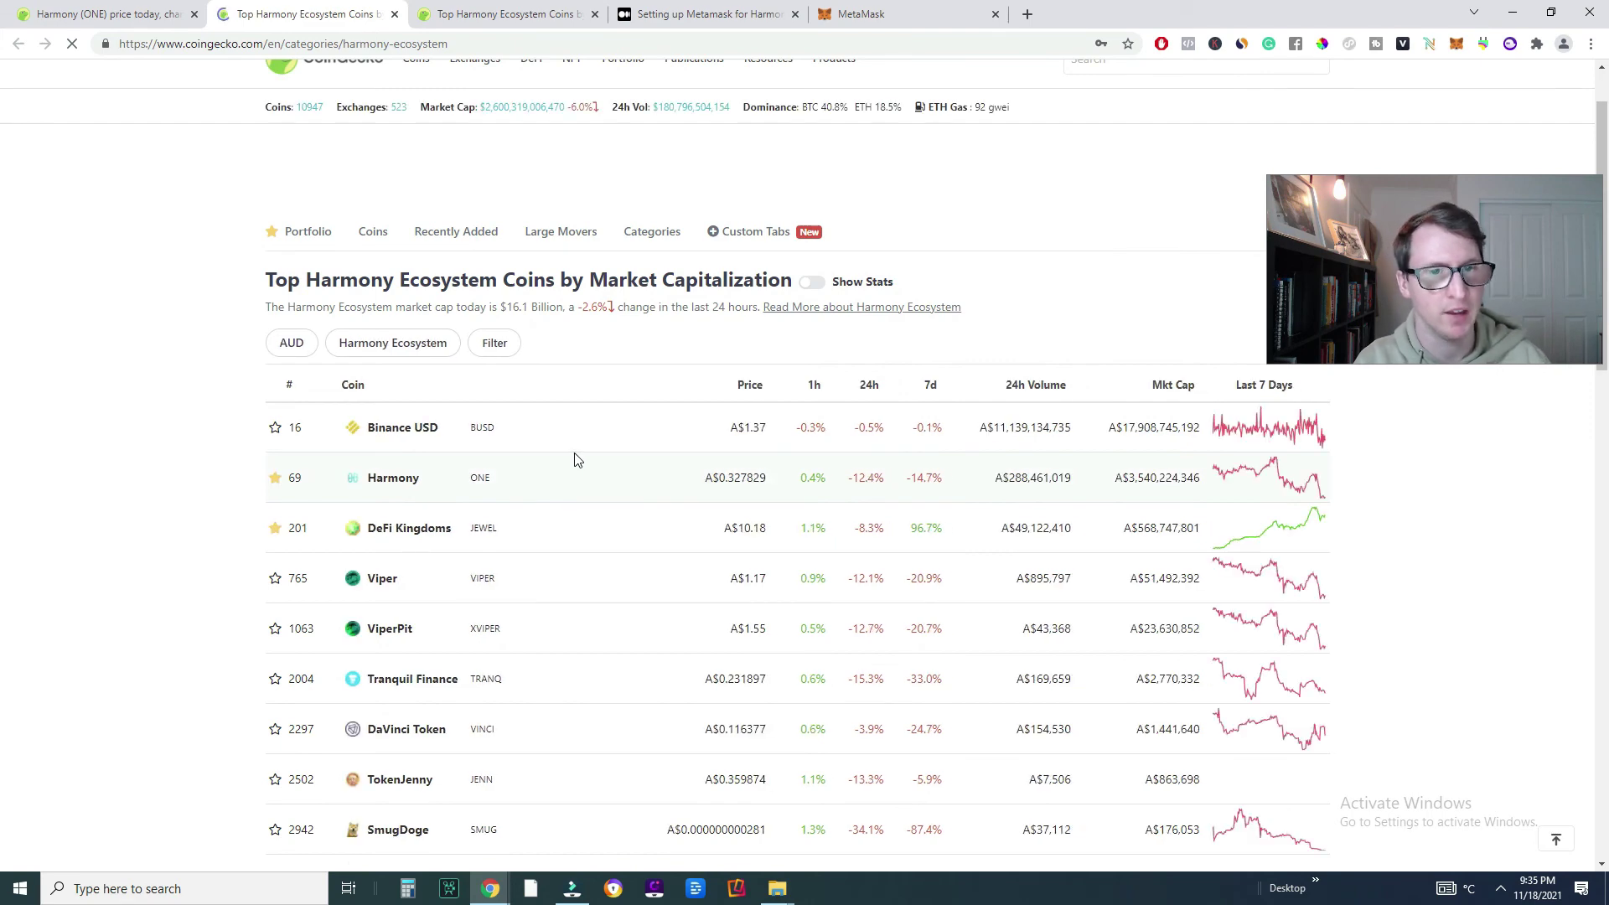
scroll(617, 461, "down", 3)
scroll(549, 564, "down", 2)
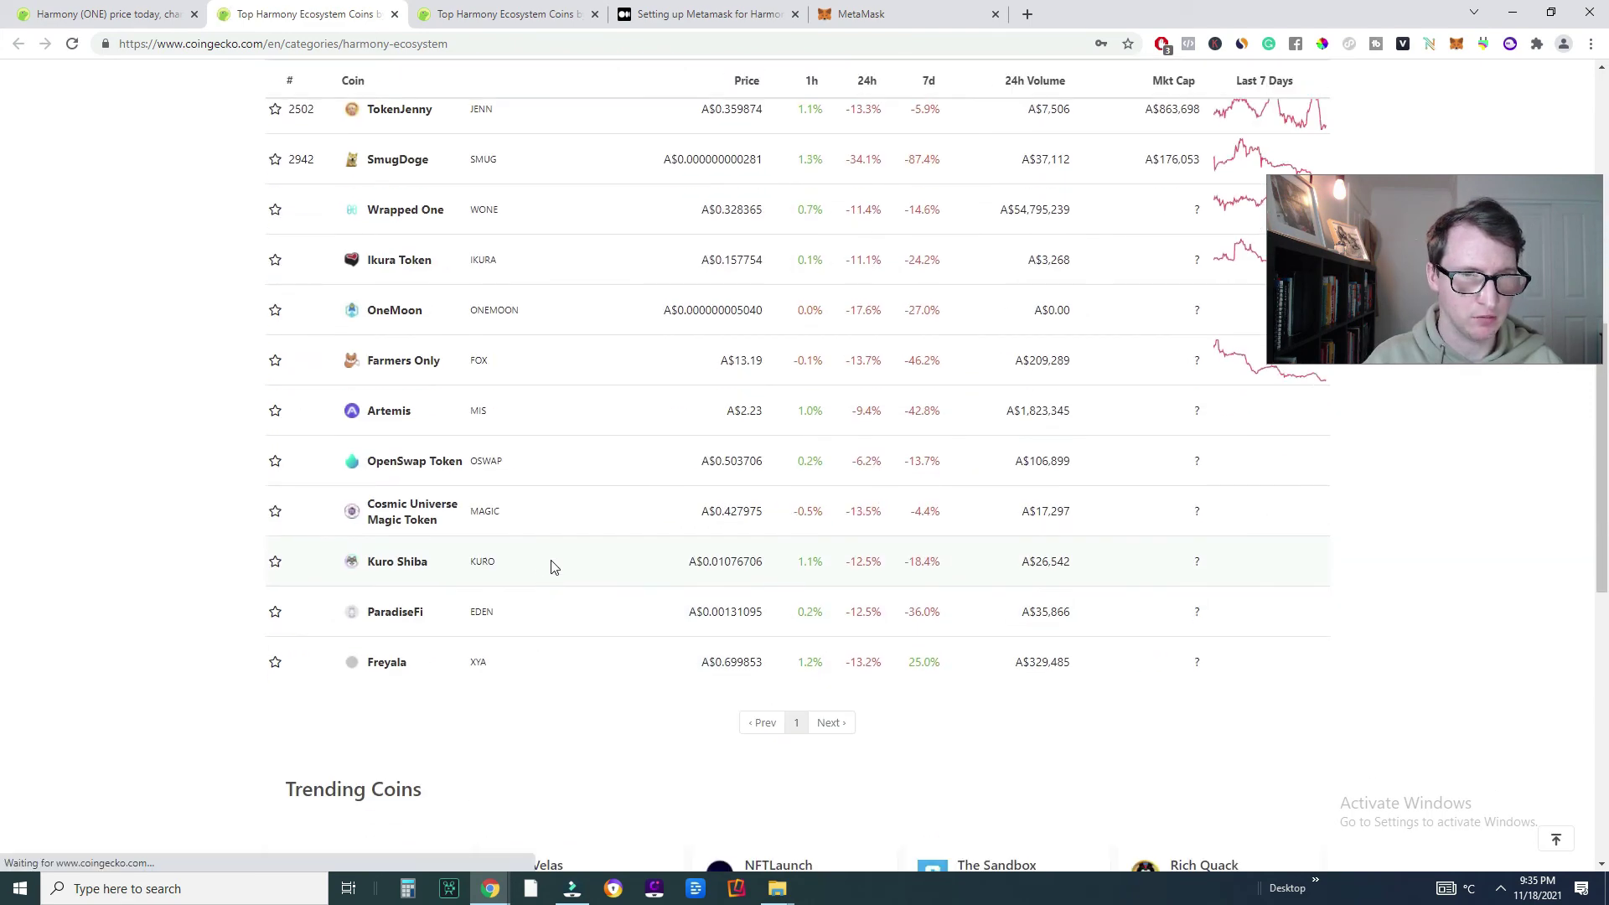
scroll(550, 568, "up", 2)
left_click(453, 572)
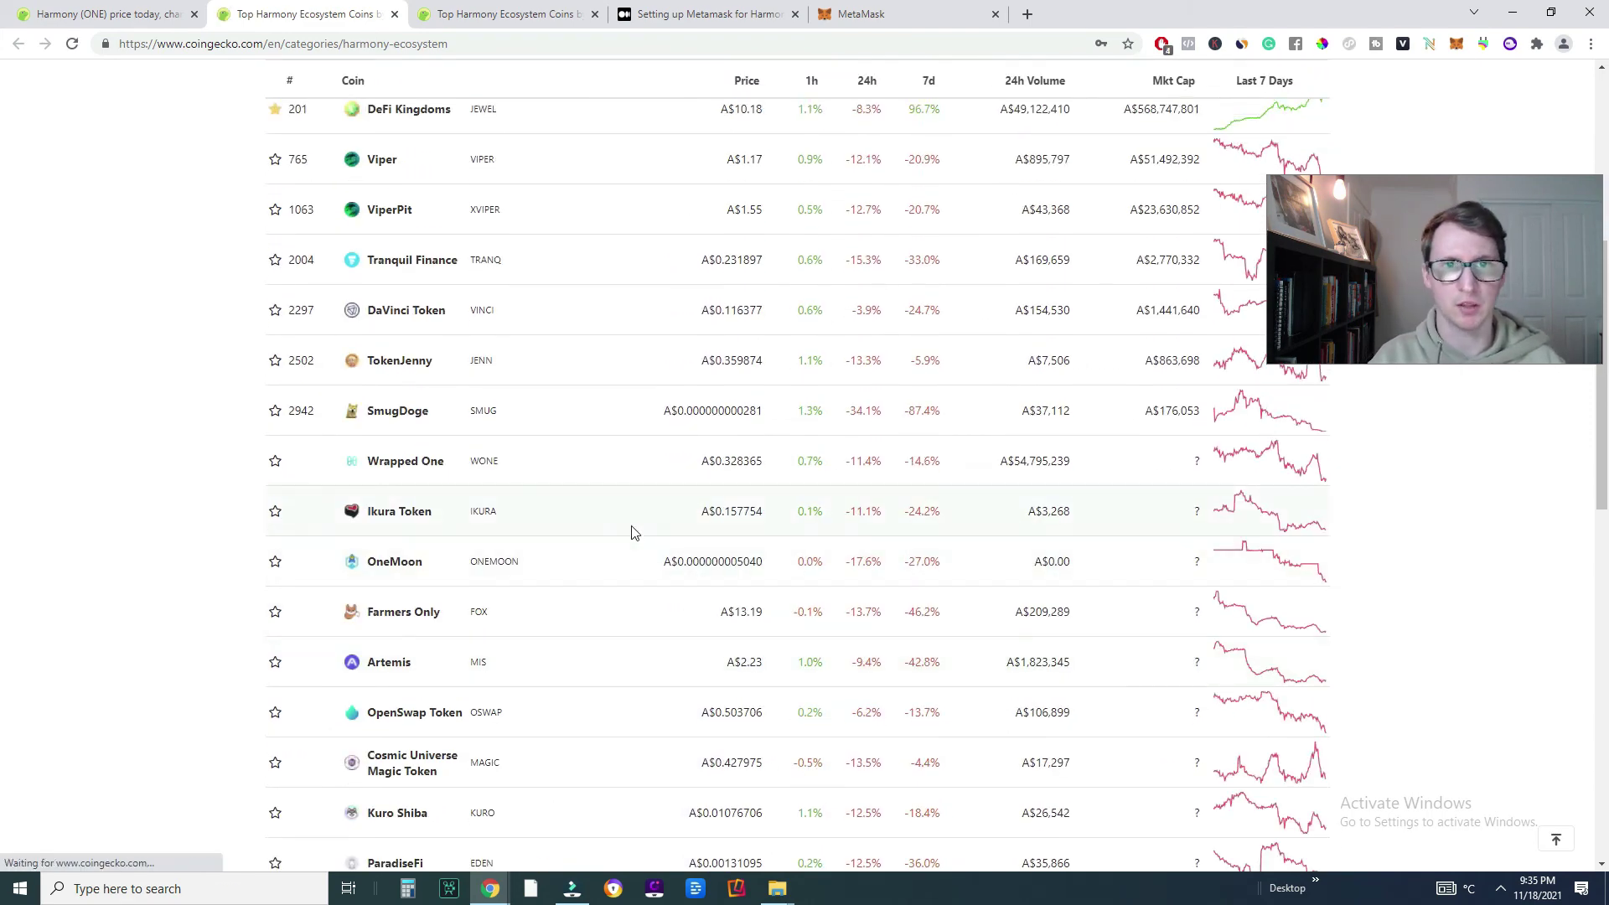
scroll(607, 545, "up", 1)
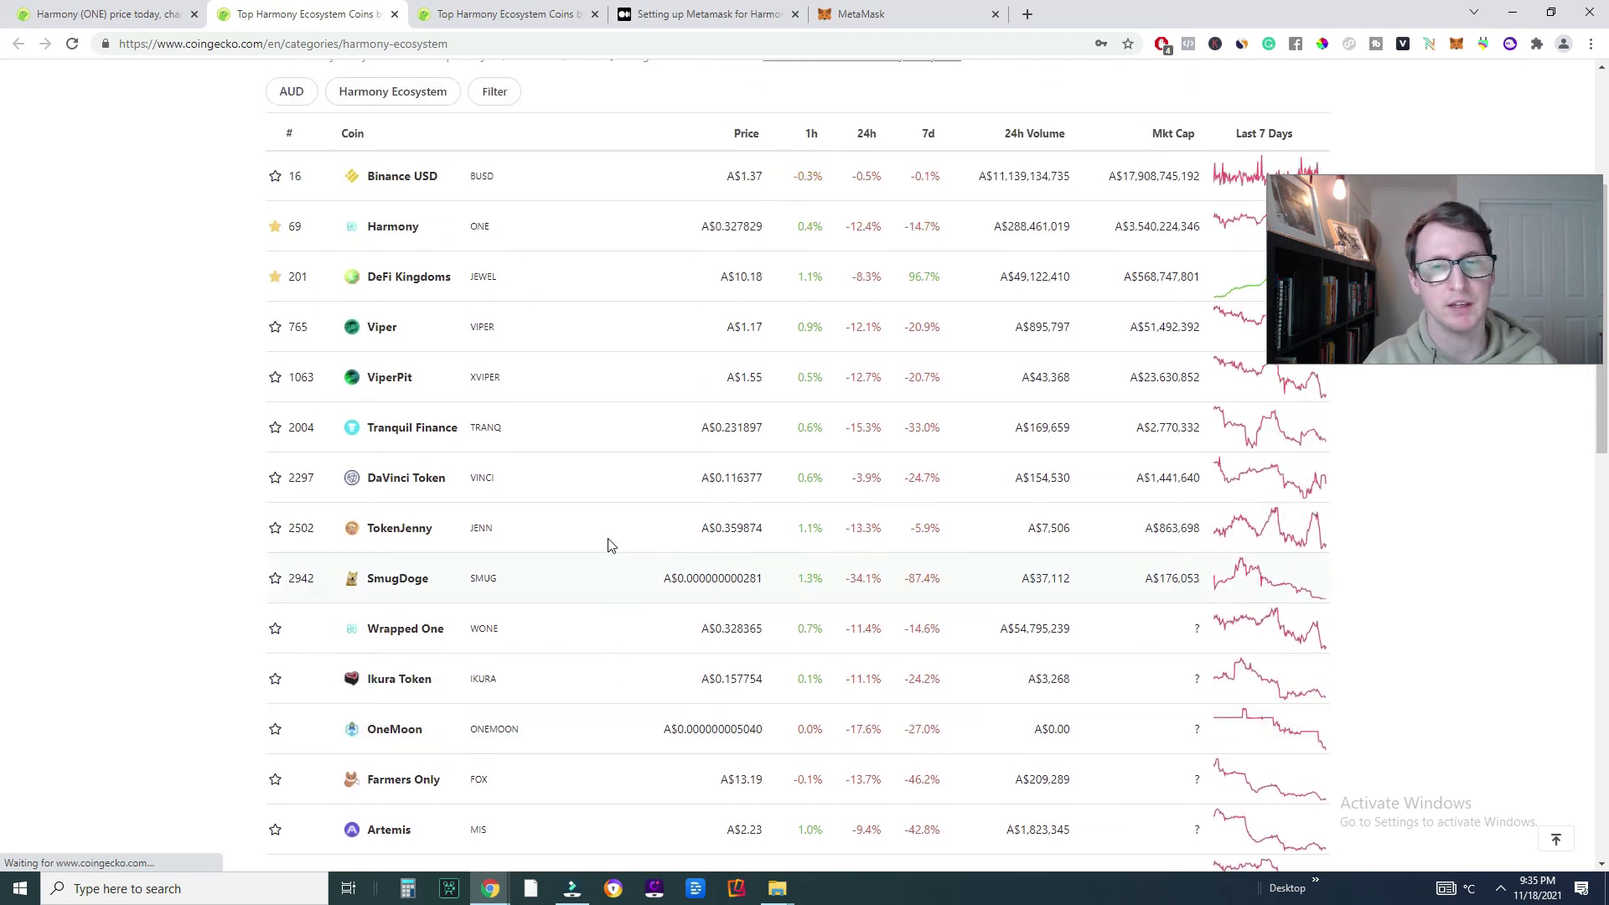
scroll(625, 546, "up", 1)
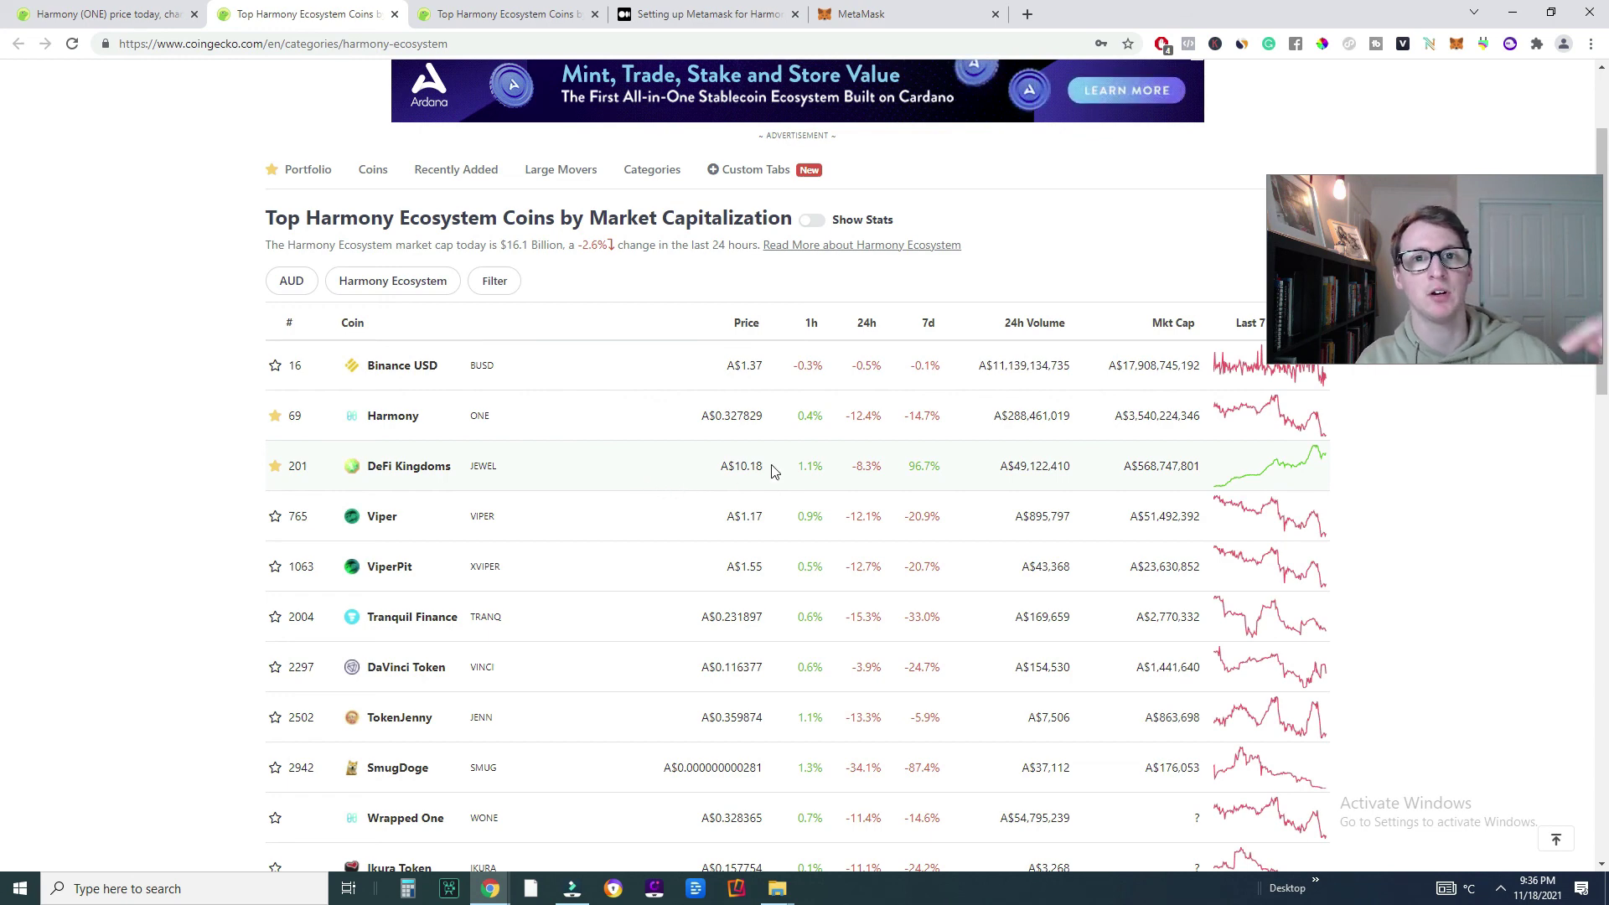
left_click(689, 16)
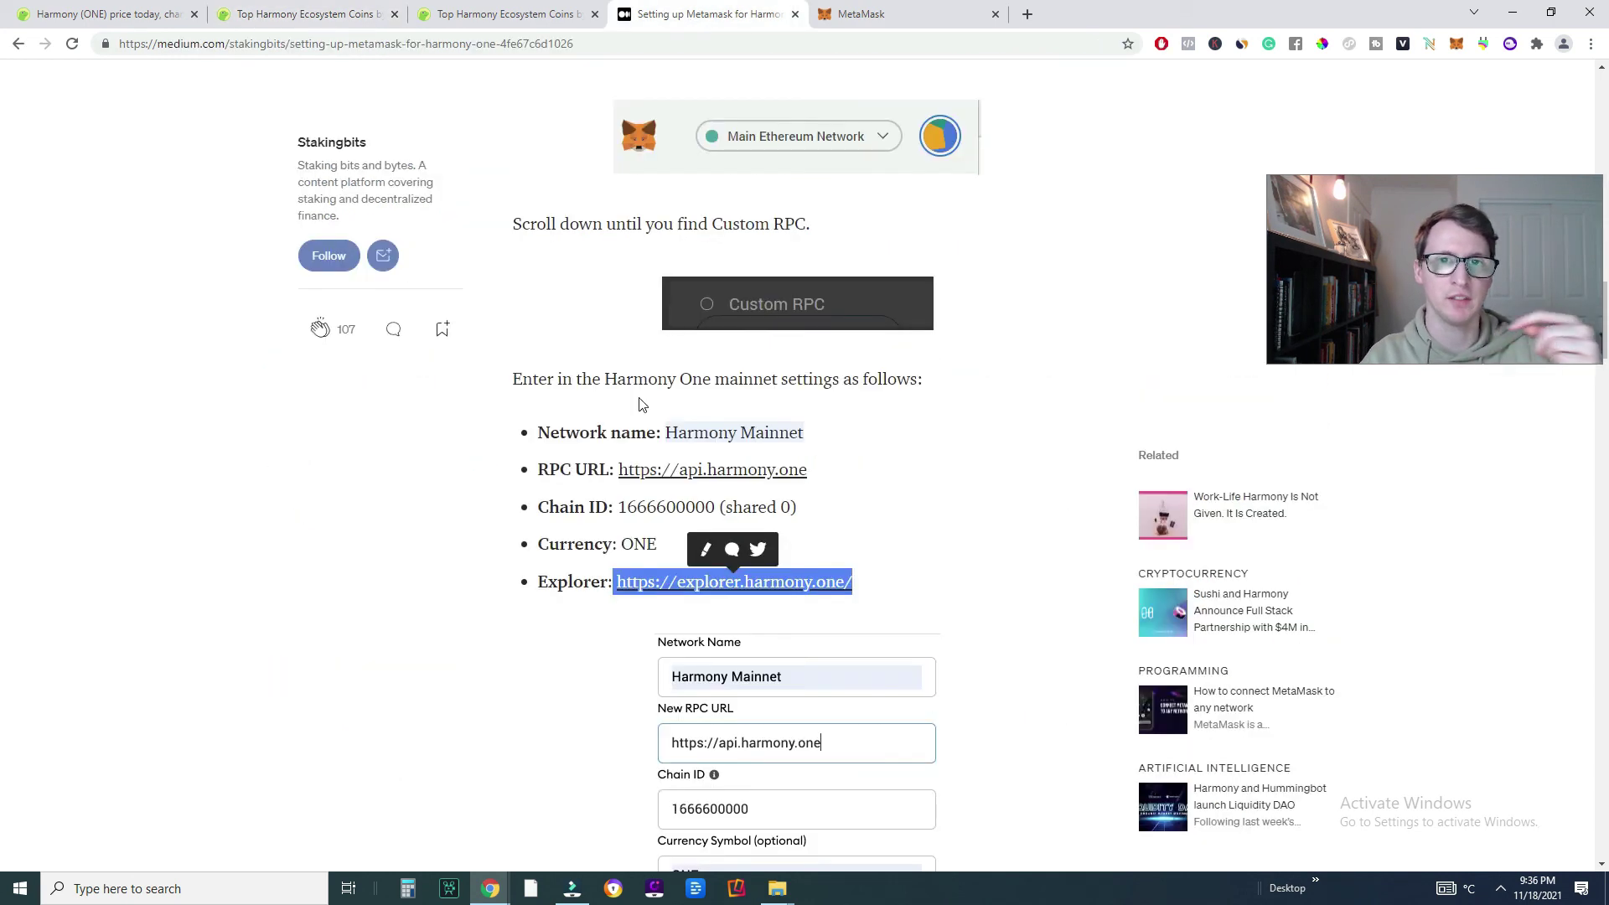
left_click(521, 536)
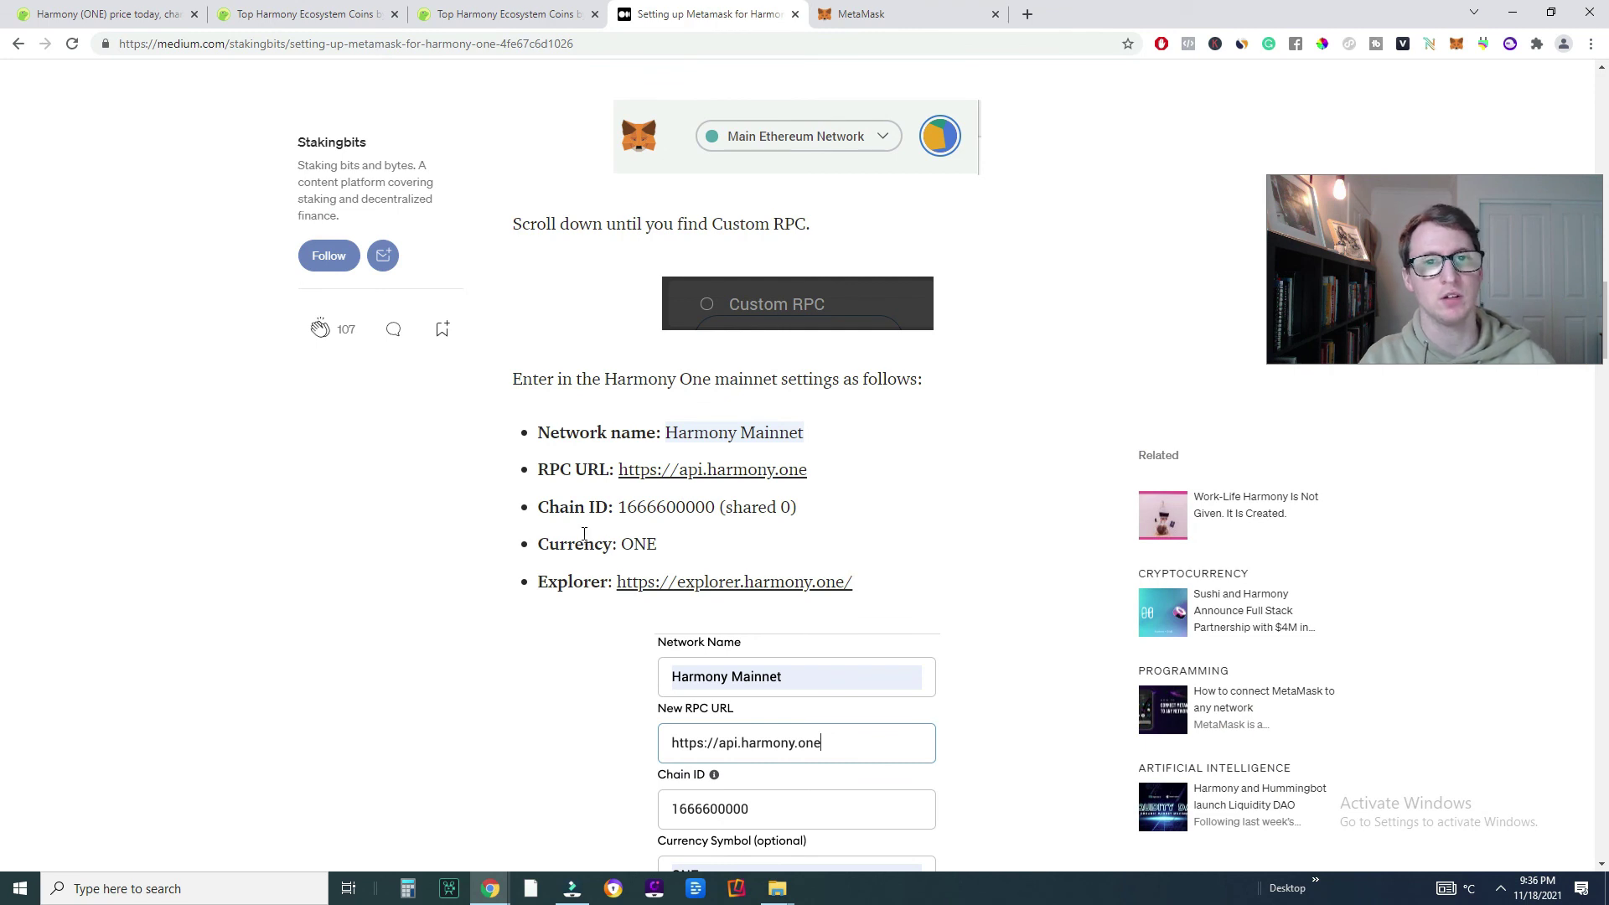